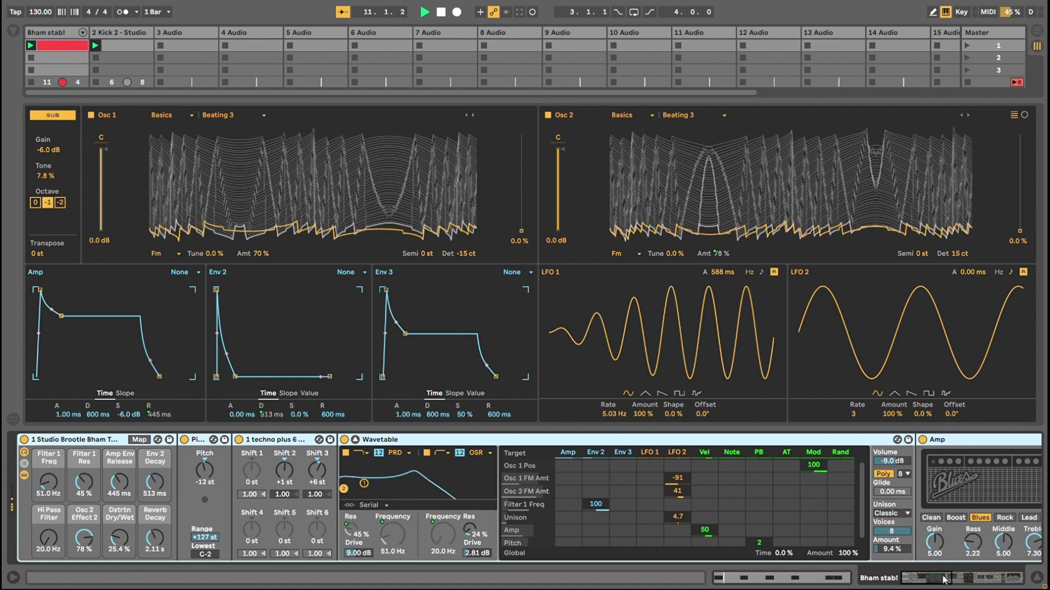
# Look through the device chain on the Bham stab track and return to its beginning.
pyautogui.hscroll(10, 106, 450)
pyautogui.hscroll(-10, 527, 498)
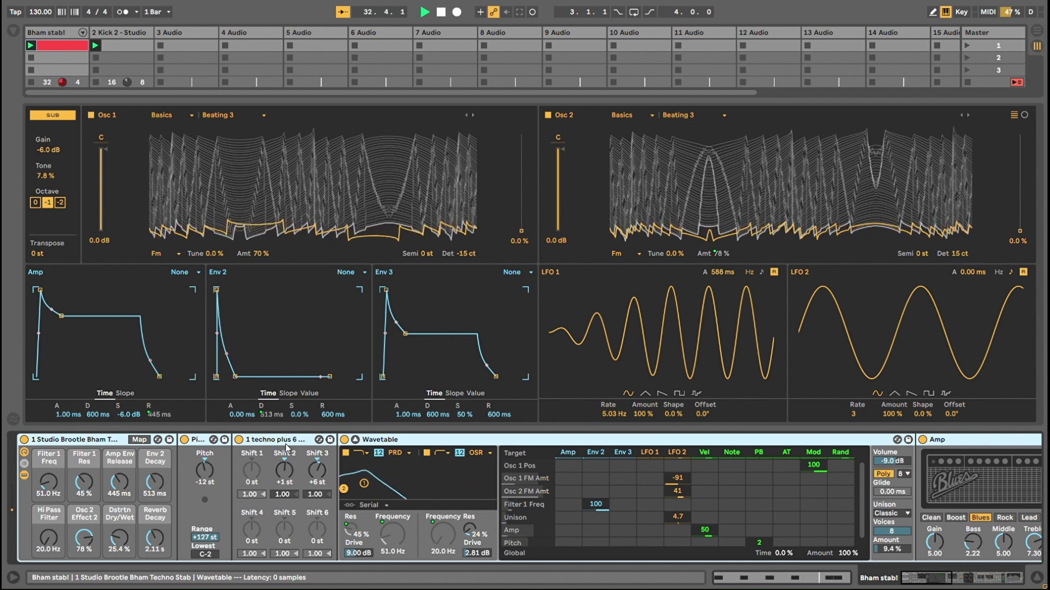
pyautogui.moveTo(938, 580); pyautogui.dragTo(909, 583)
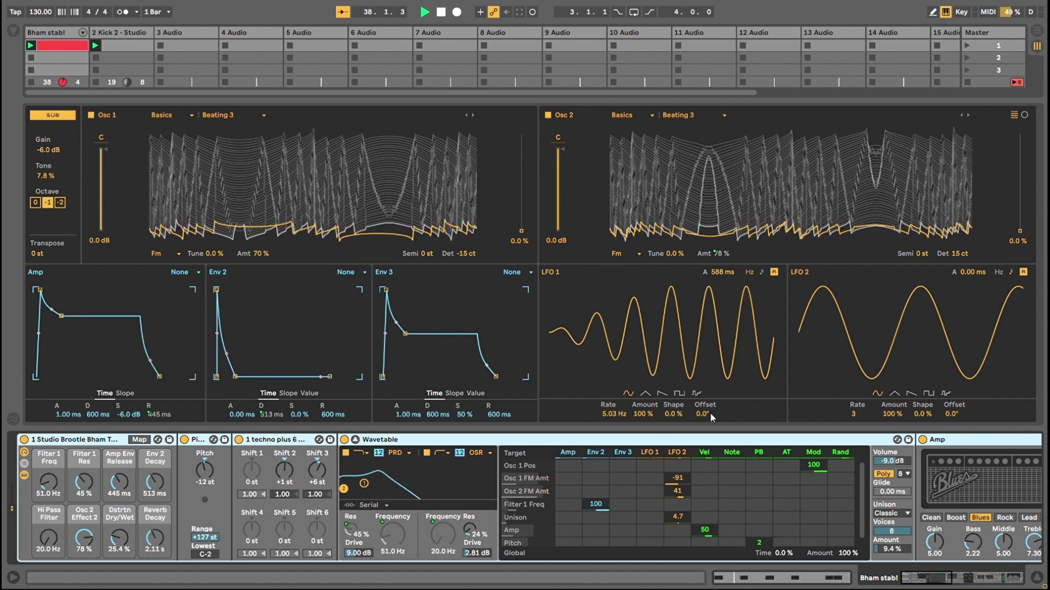
# Examine the D3 note pattern in the Bham stab MIDI clip, and return to the track's device chain.
pyautogui.doubleClick(68, 48)
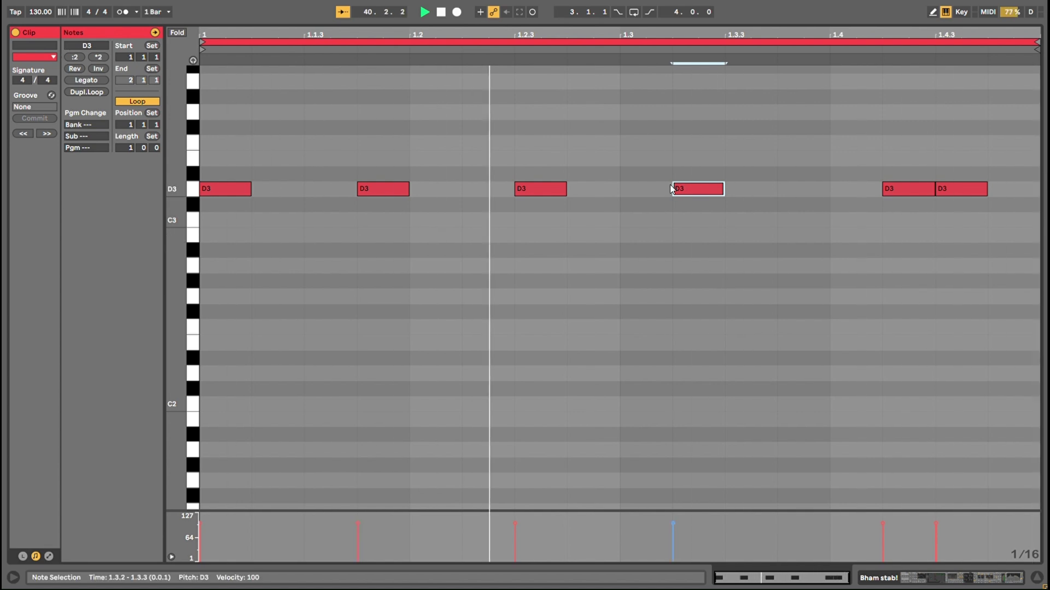
pyautogui.click(539, 190)
pyautogui.moveTo(537, 187)
pyautogui.mouseDown()
pyautogui.moveTo(550, 157)
pyautogui.moveTo(544, 190)
pyautogui.mouseUp()
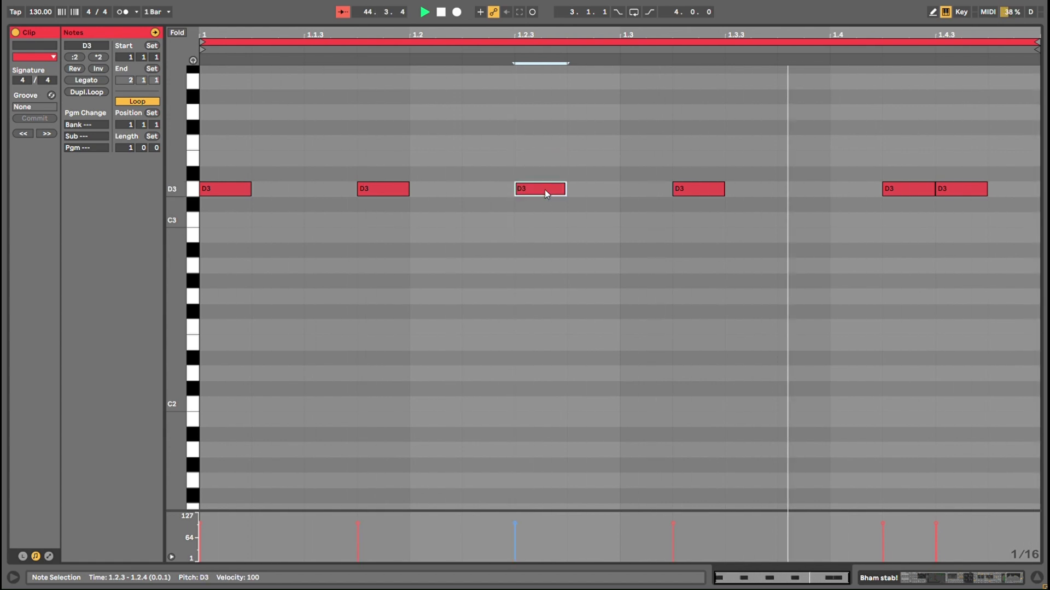
pyautogui.click(1035, 579)
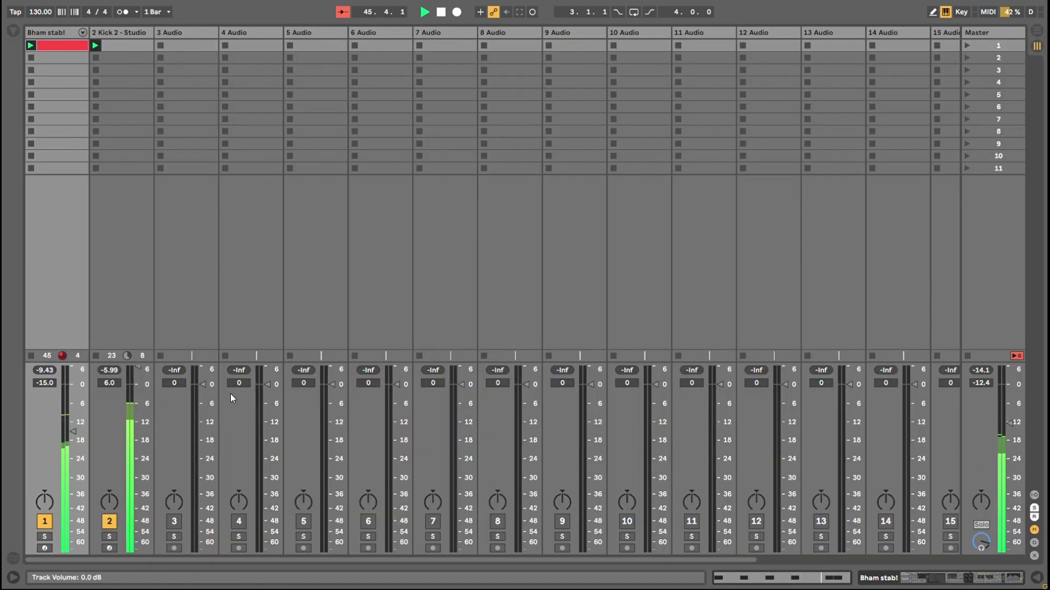
pyautogui.doubleClick(56, 48)
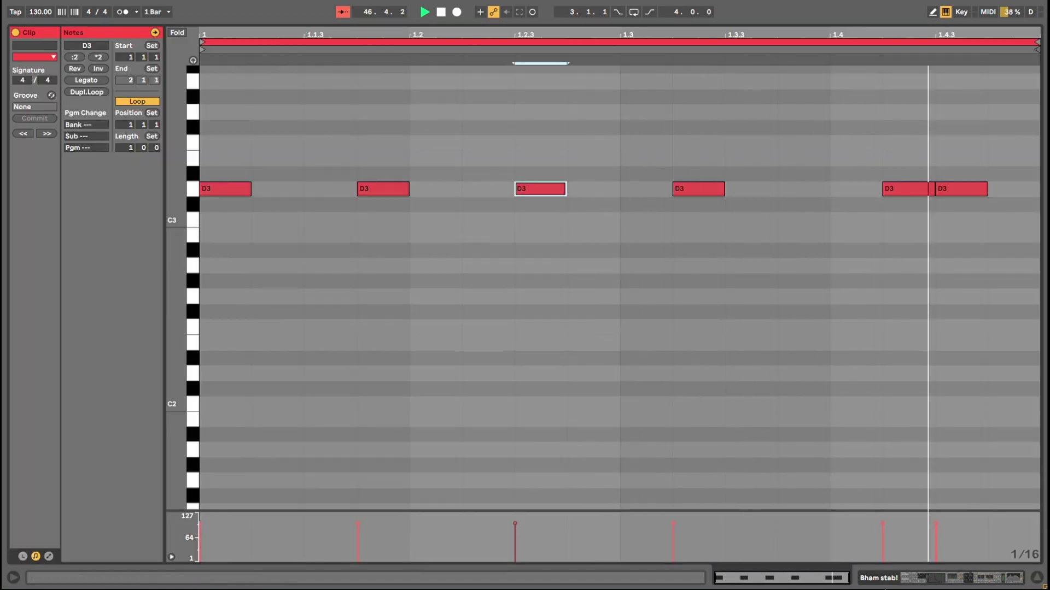
pyautogui.click(897, 578)
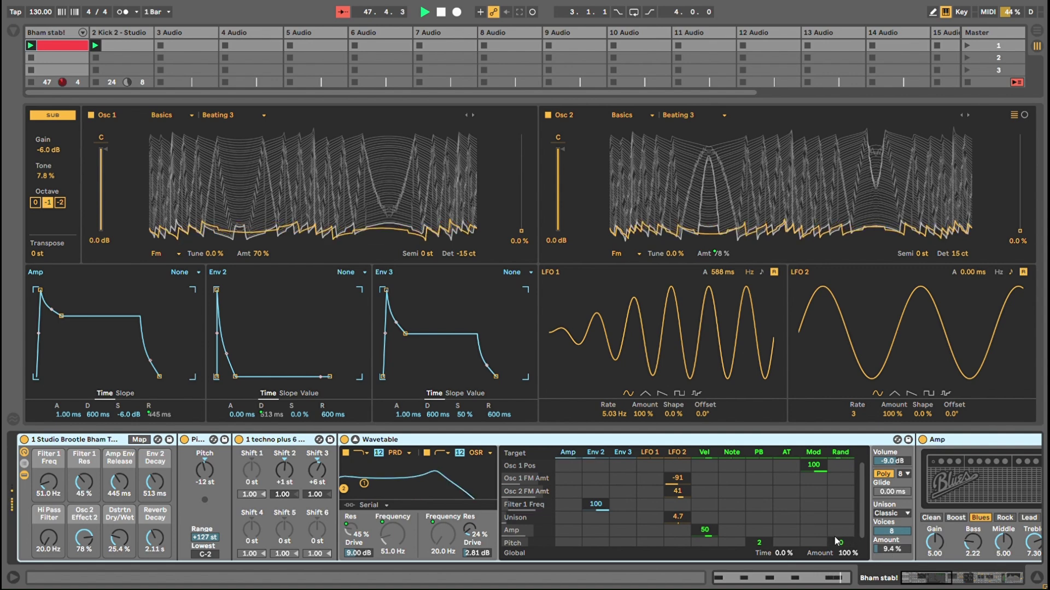
# Try the chord device with Shift 2 at +3 st and Shift 3 at +7 st, and restore them to +1 st and +6 st.
pyautogui.click(261, 442)
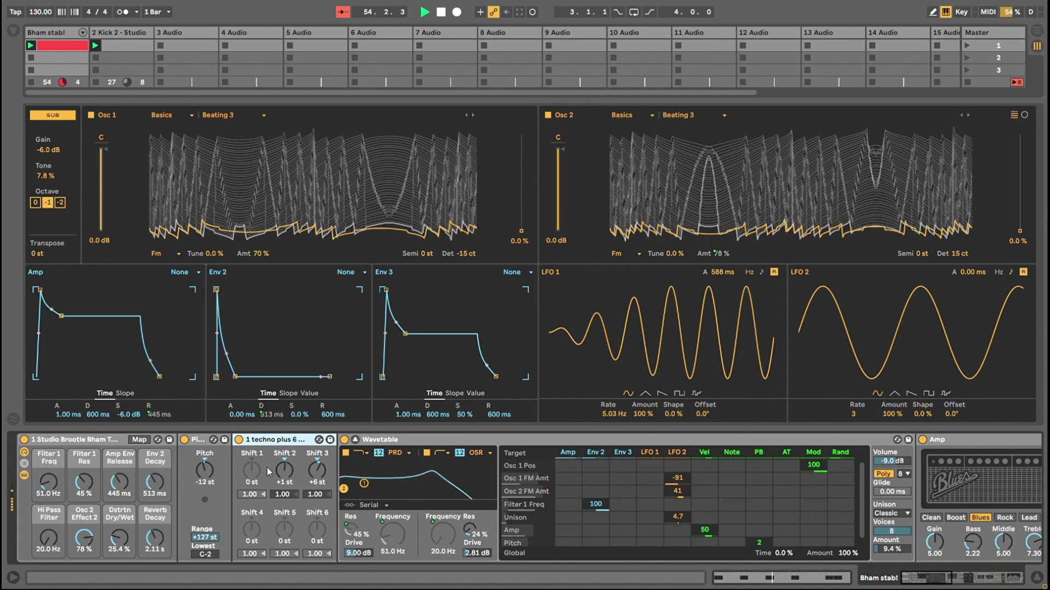
pyautogui.click(283, 468)
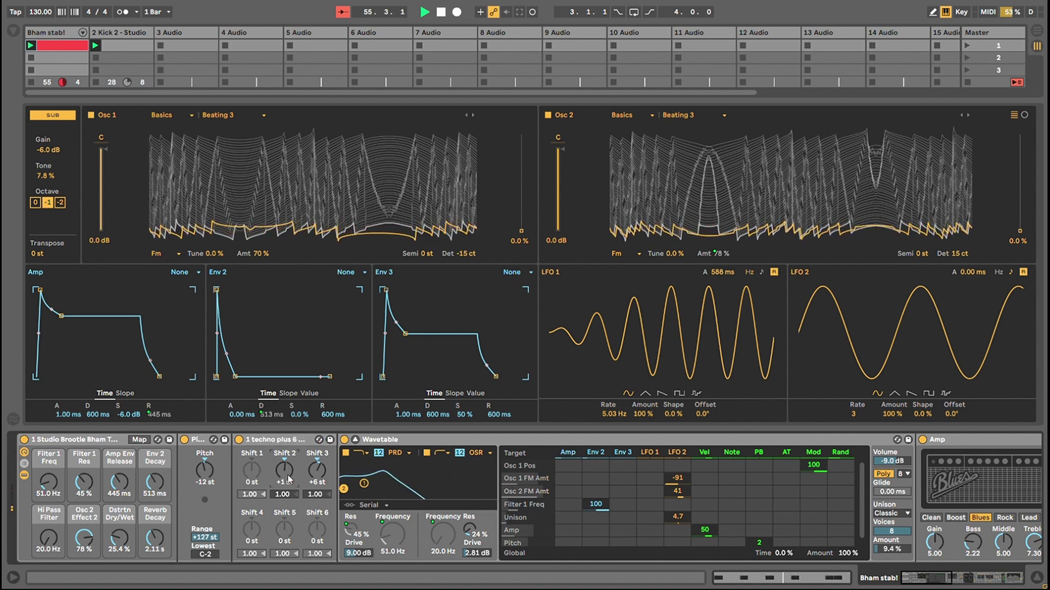
pyautogui.press('Up')
pyautogui.click(289, 469)
pyautogui.press('Up')
pyautogui.press('Up')
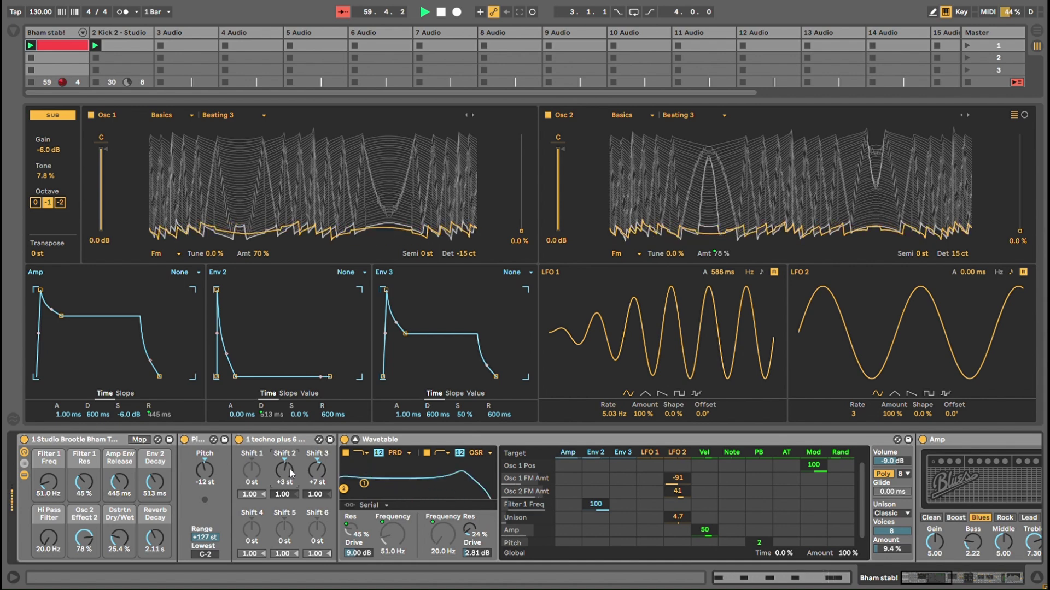
pyautogui.press('Delete')
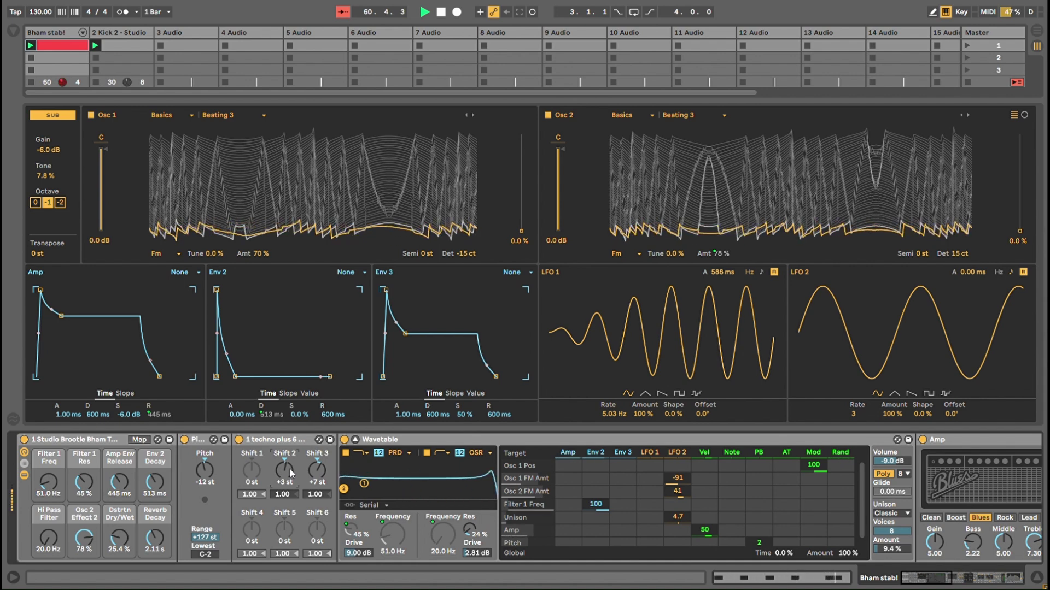
pyautogui.press('Up')
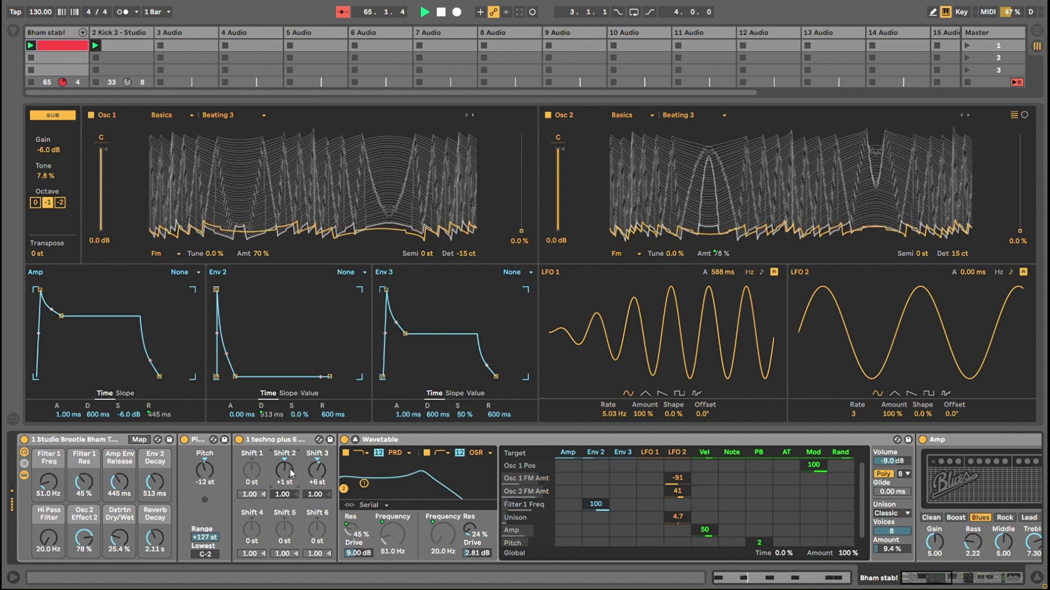
# Audition higher Wavetable unison amounts of 34% and about 52%, and settle the amount at 5.5%.
pyautogui.click(650, 504)
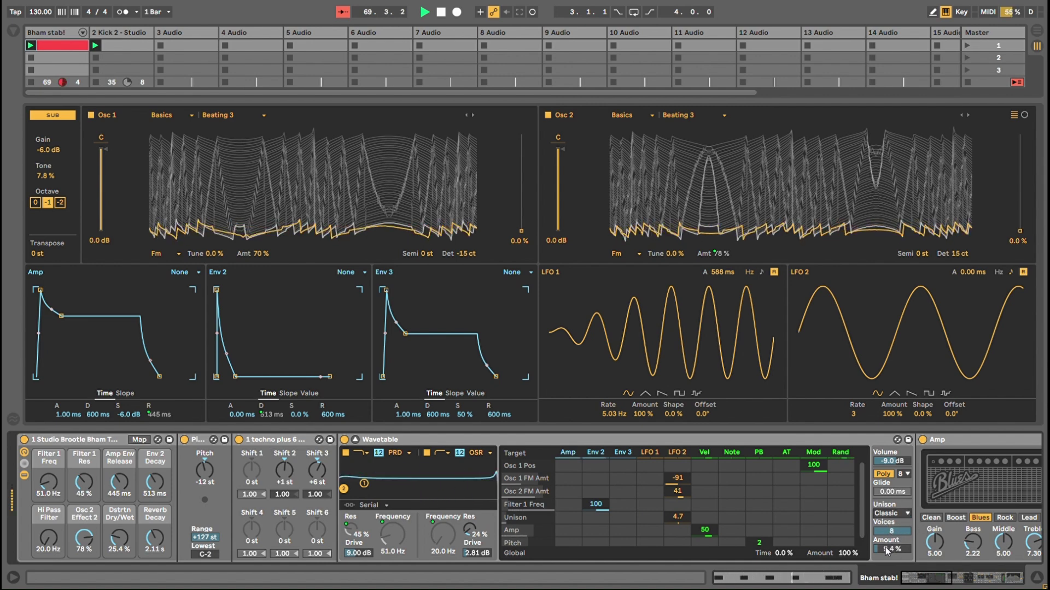
pyautogui.moveTo(887, 554); pyautogui.dragTo(887, 549)
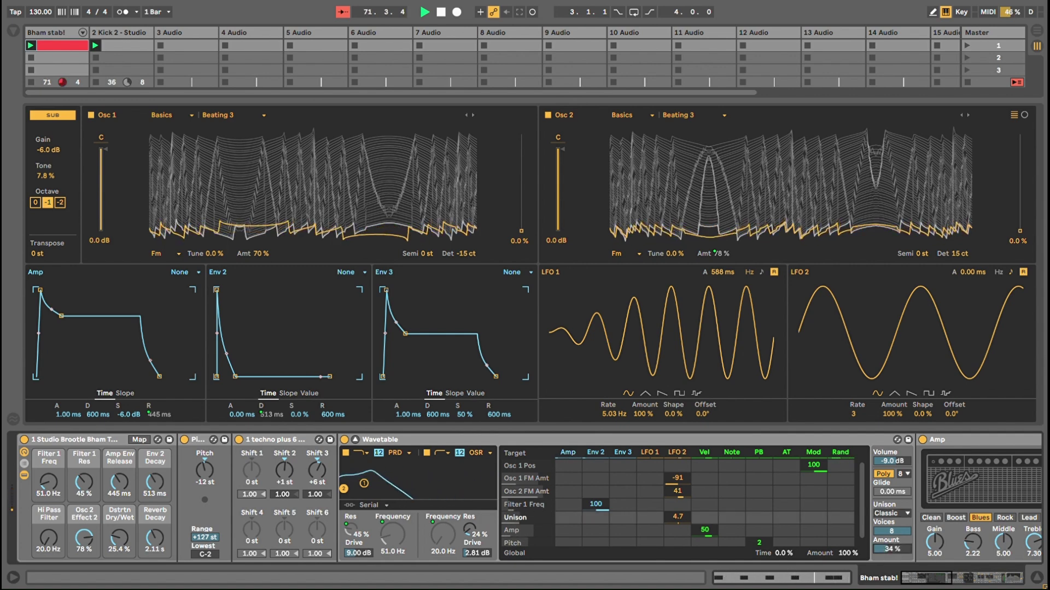
pyautogui.moveTo(887, 549); pyautogui.dragTo(887, 539)
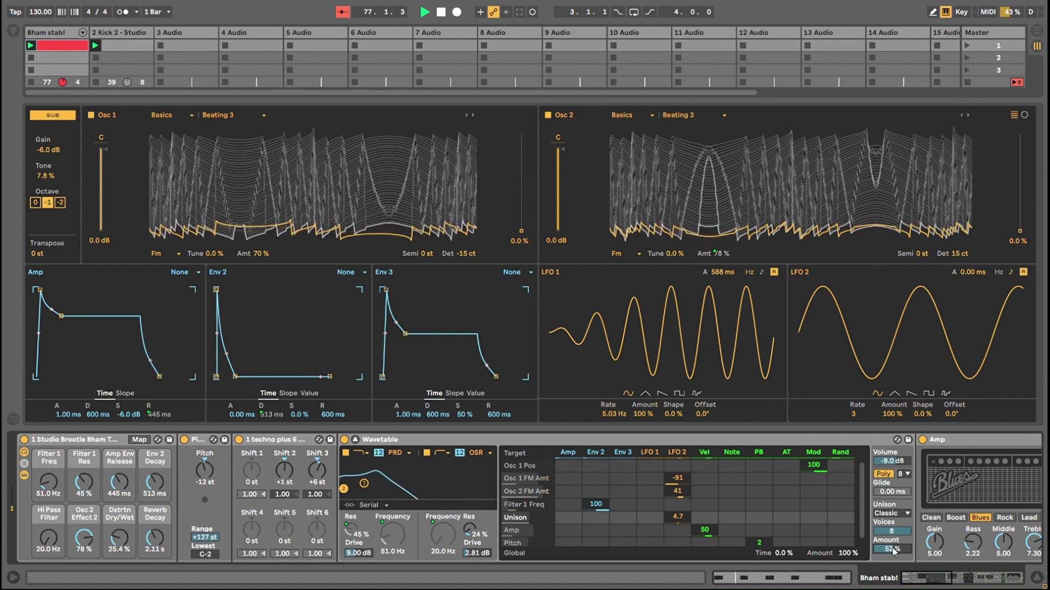
pyautogui.moveTo(887, 539); pyautogui.dragTo(890, 580)
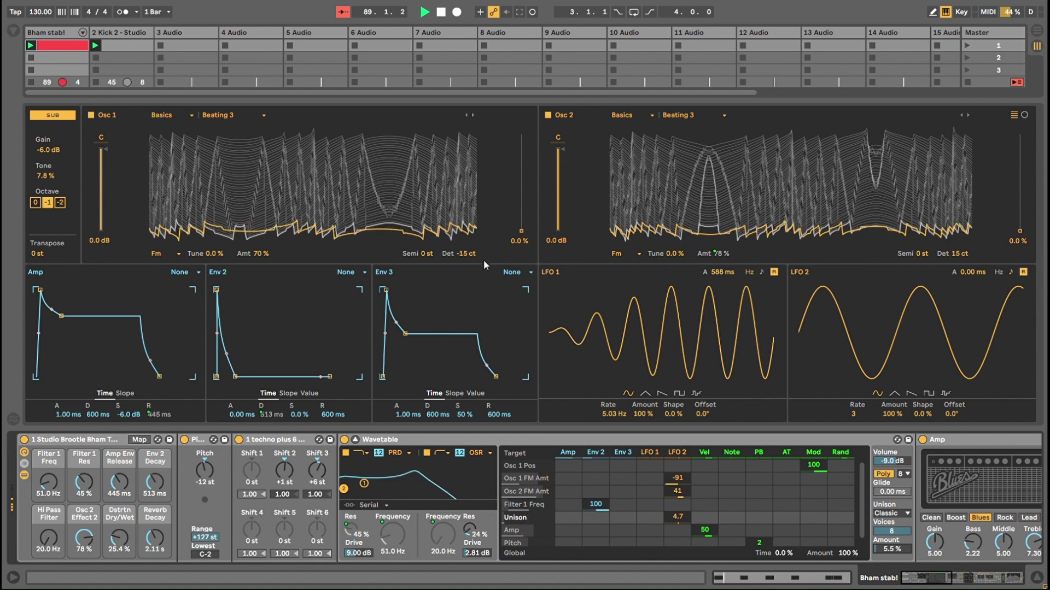
# Try detuning Osc 1 to -50 ct and Osc 2 to 50 ct, and undo both detune changes.
pyautogui.click(464, 254)
pyautogui.moveTo(464, 254); pyautogui.dragTo(463, 272)
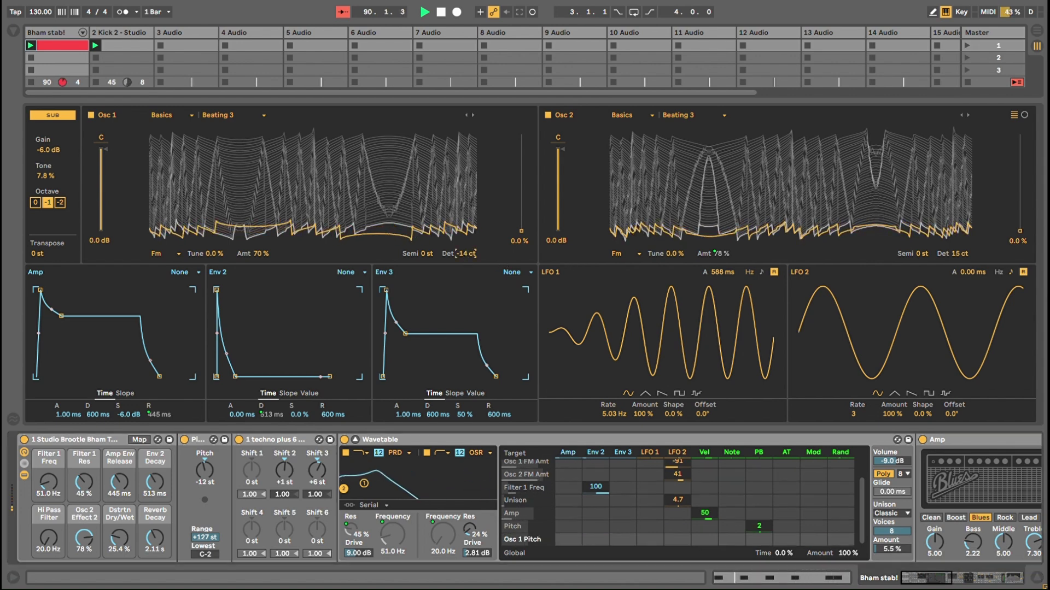
pyautogui.moveTo(959, 254); pyautogui.dragTo(960, 229)
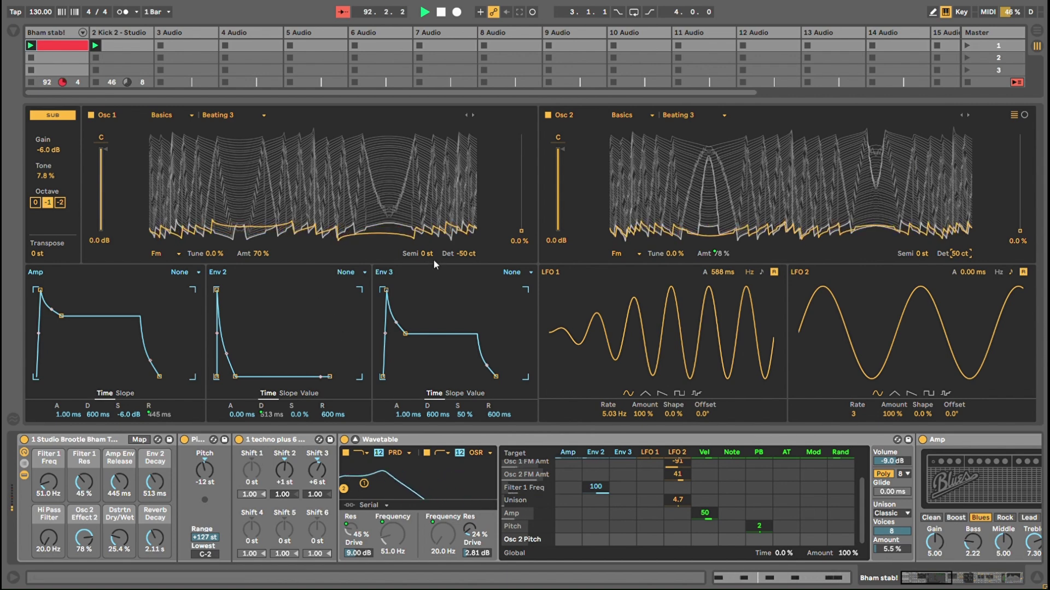
pyautogui.hotkey('ctrl', 'z')
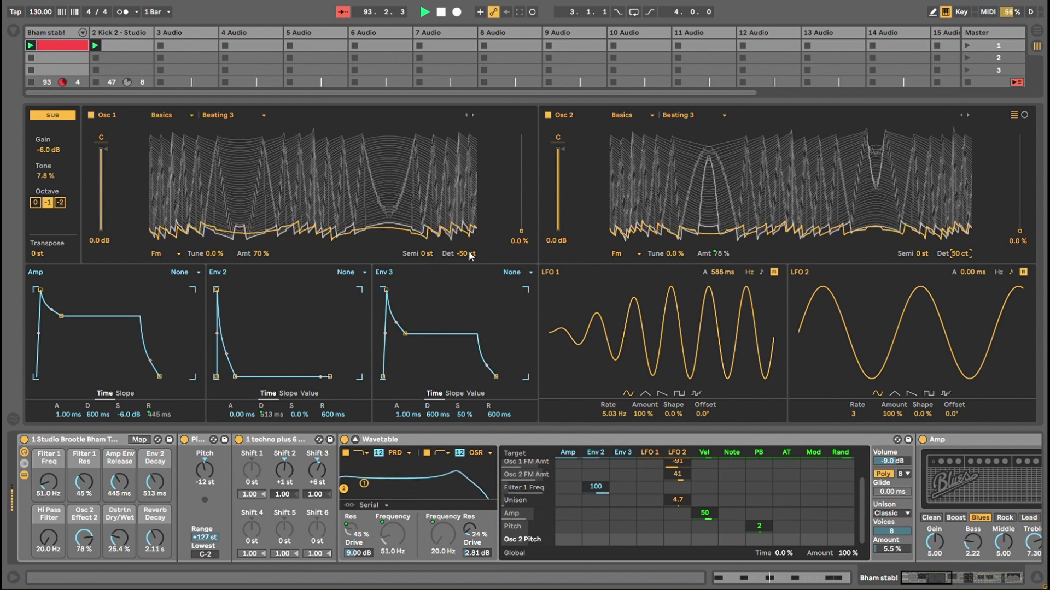
pyautogui.hotkey('ctrl', 'z')
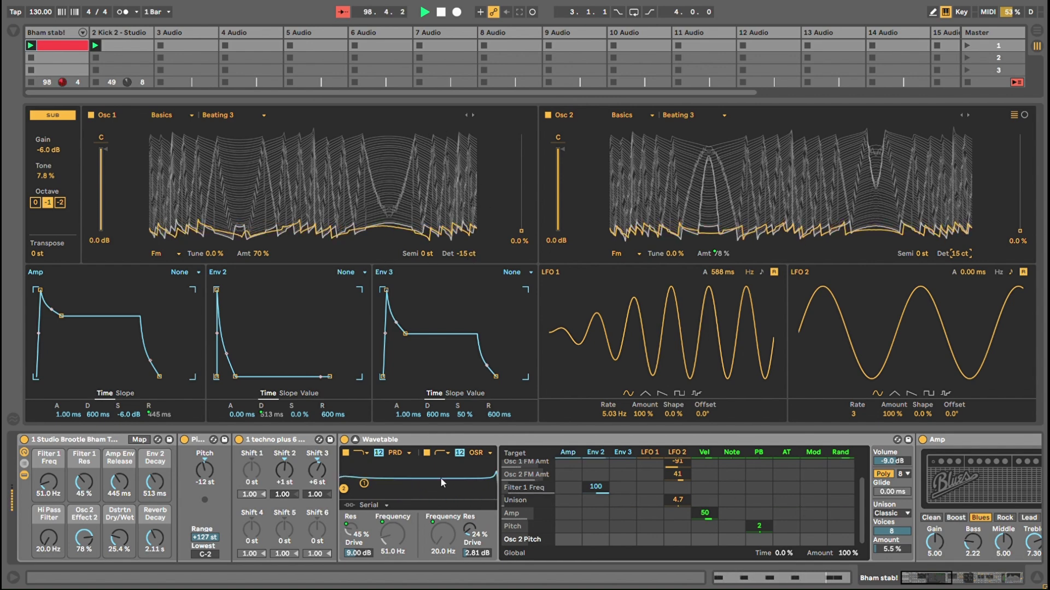
# Try the Env 2 sustain at 100% to hear the filter without its decay, and undo the change.
pyautogui.click(596, 474)
pyautogui.click(371, 465)
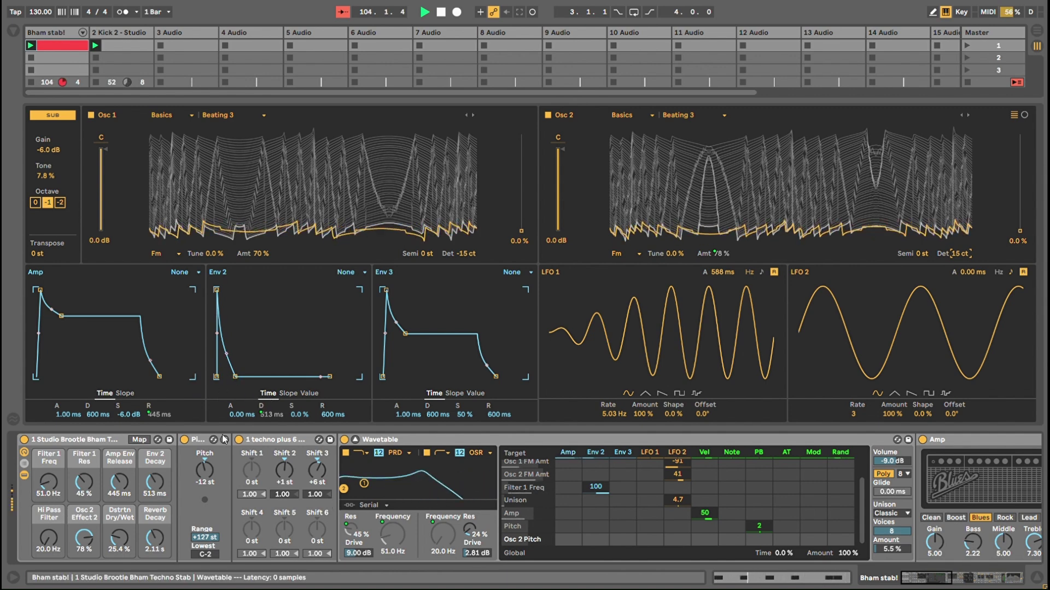
pyautogui.moveTo(235, 377); pyautogui.dragTo(235, 290)
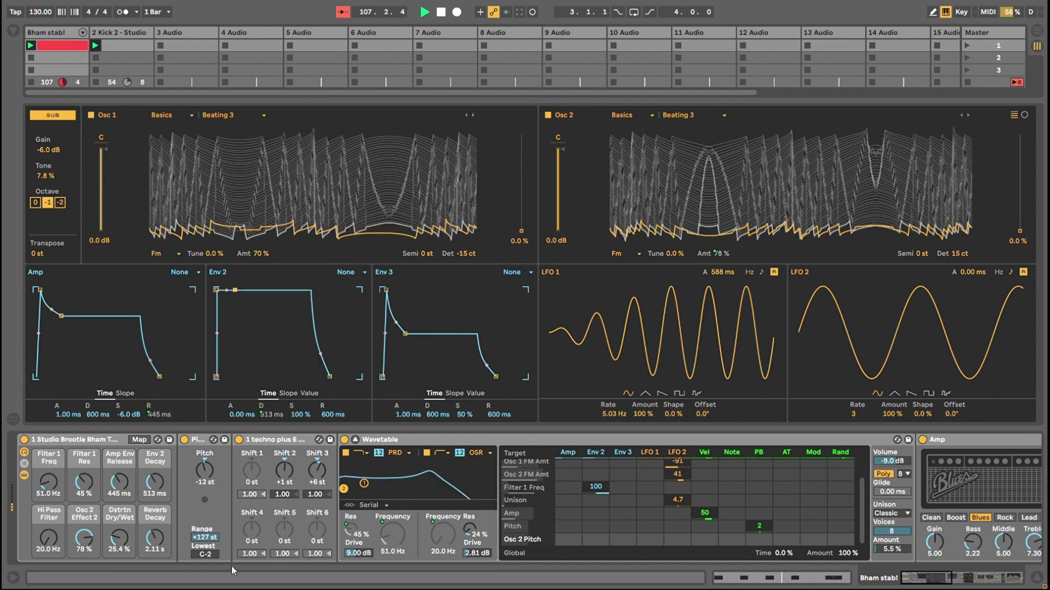
pyautogui.hotkey('ctrl', 'z')
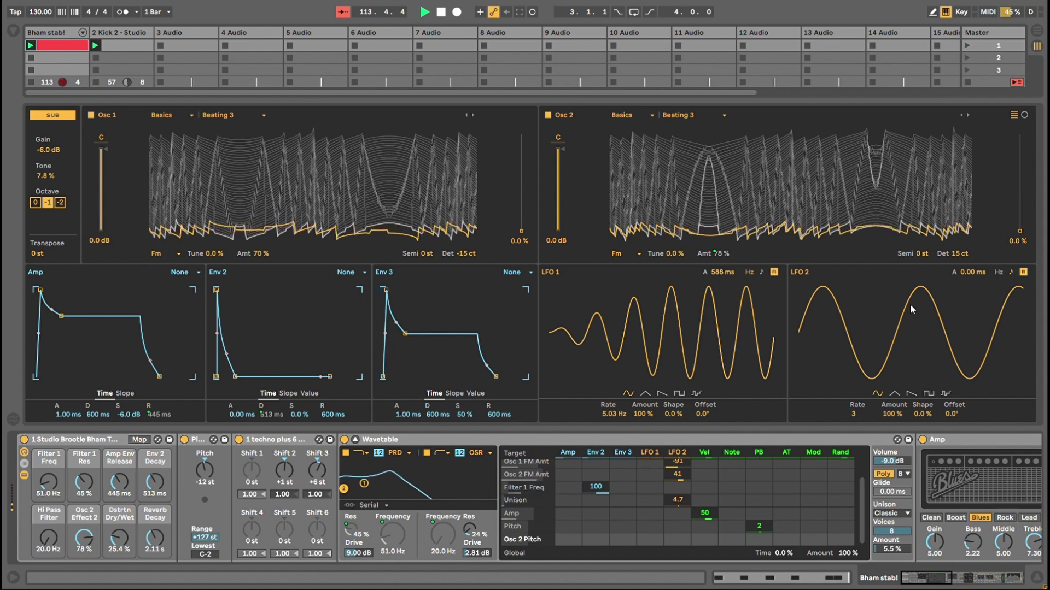
# Try a much lower FM amount on Osc 1, and bring it back to 70%.
pyautogui.scroll(2, 671, 491)
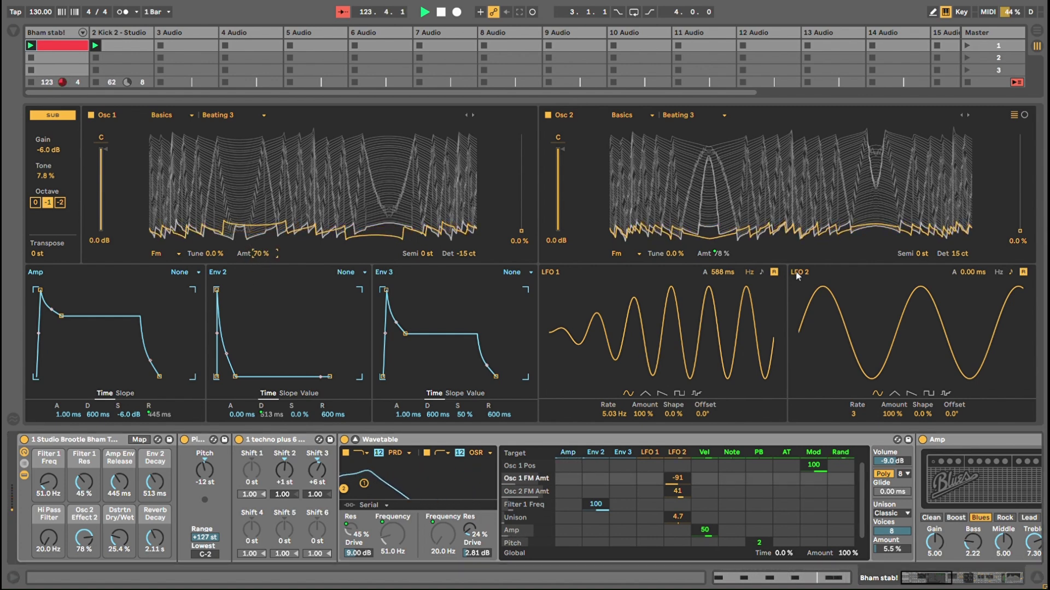
pyautogui.moveTo(265, 266); pyautogui.dragTo(266, 293)
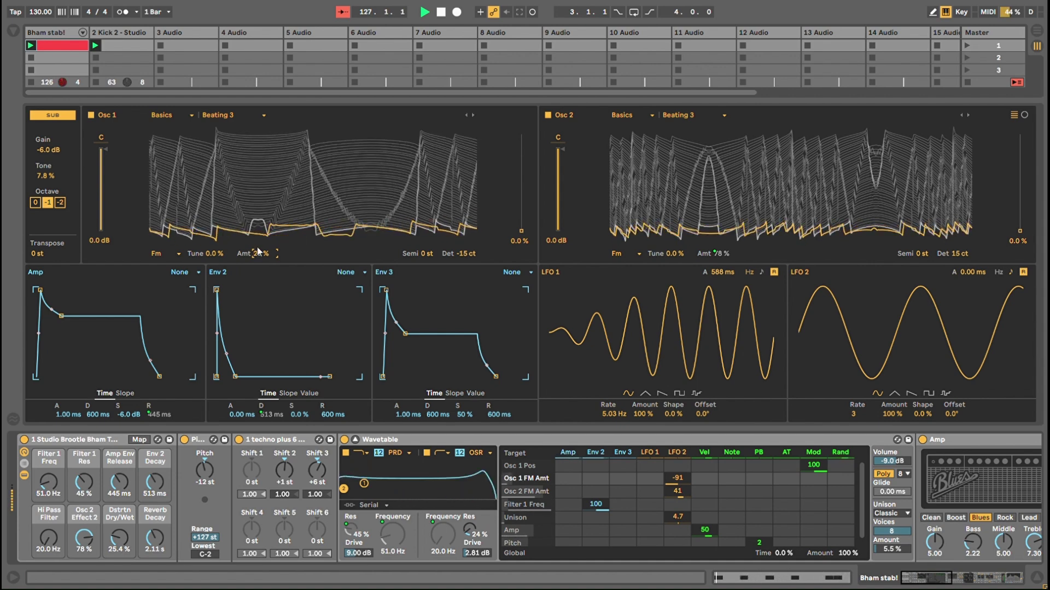
pyautogui.moveTo(259, 251); pyautogui.dragTo(259, 224)
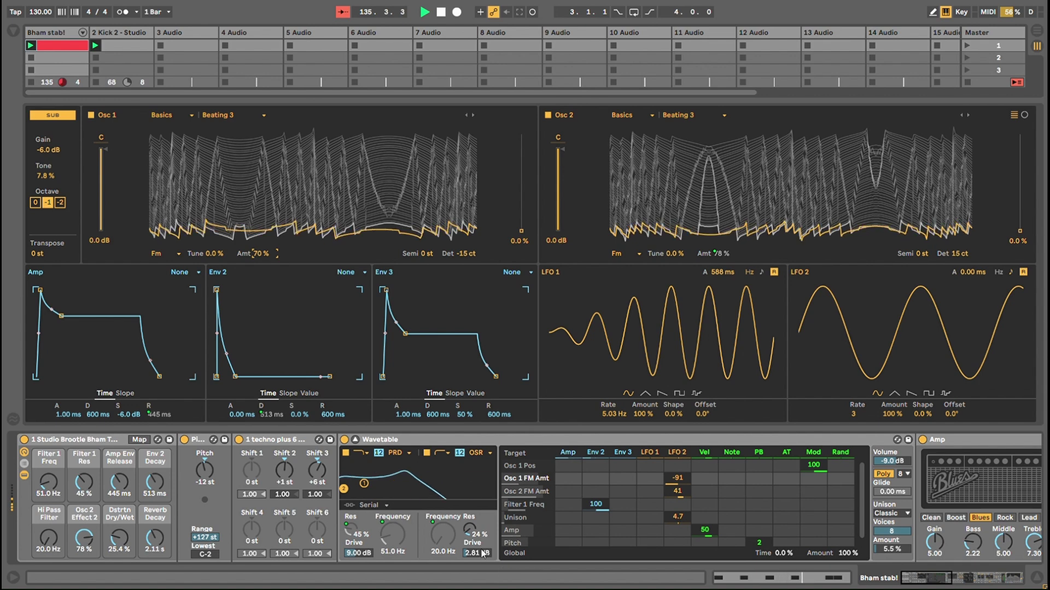
# Try the Filter 2 drive at 24 dB and a changed Filter 1 drive, undoing each change.
pyautogui.moveTo(477, 552); pyautogui.dragTo(477, 525)
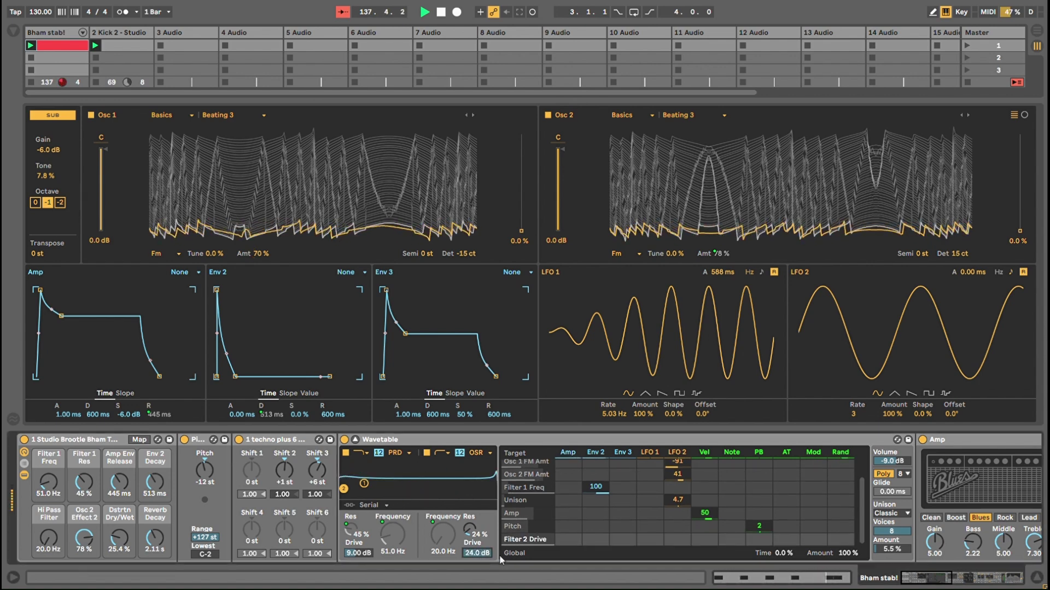
pyautogui.hotkey('ctrl', 'z')
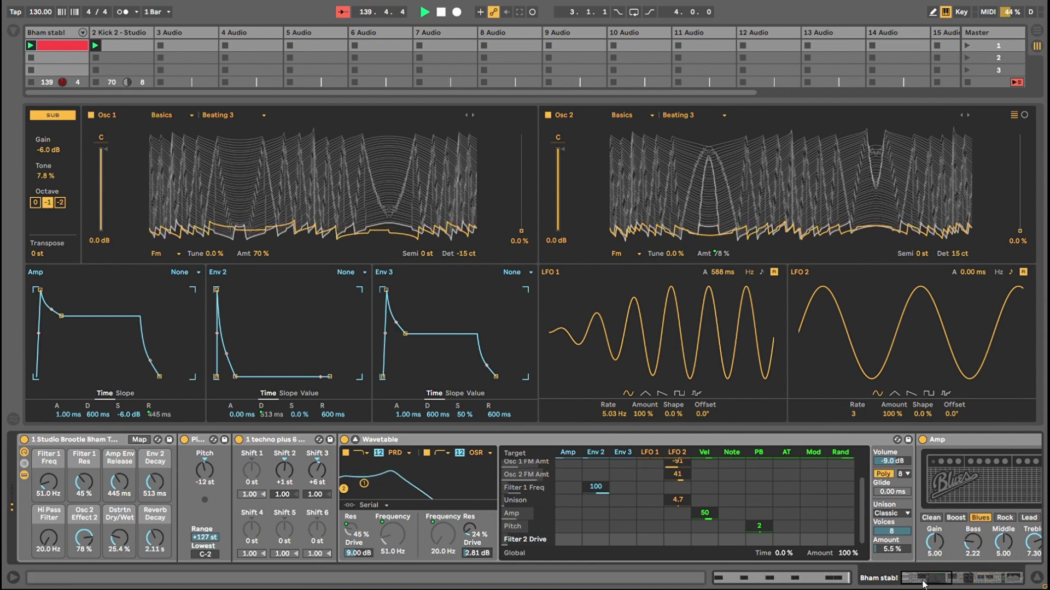
pyautogui.moveTo(361, 553); pyautogui.dragTo(360, 514)
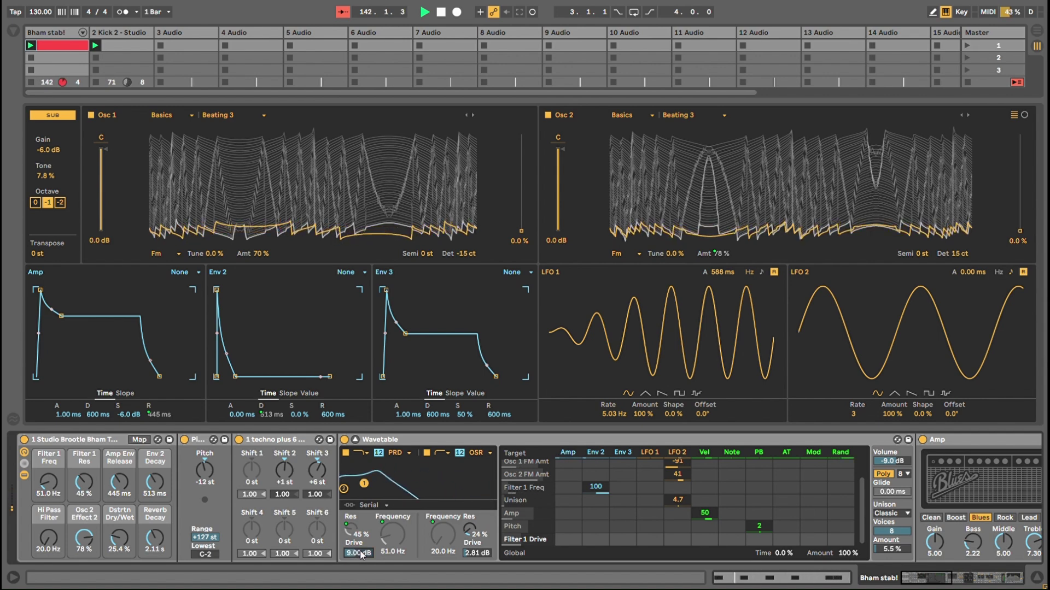
pyautogui.hotkey('ctrl', 'z')
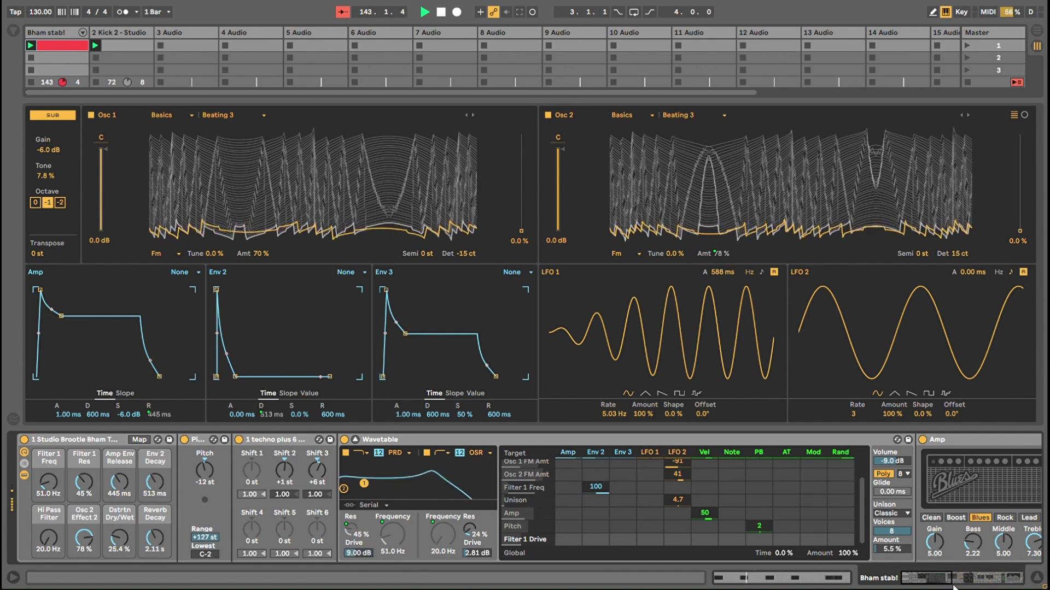
# Try the rack's distortion dry/wet macro at 100% and 40.9%, and undo back to 25.4%.
pyautogui.moveTo(899, 588); pyautogui.dragTo(963, 582)
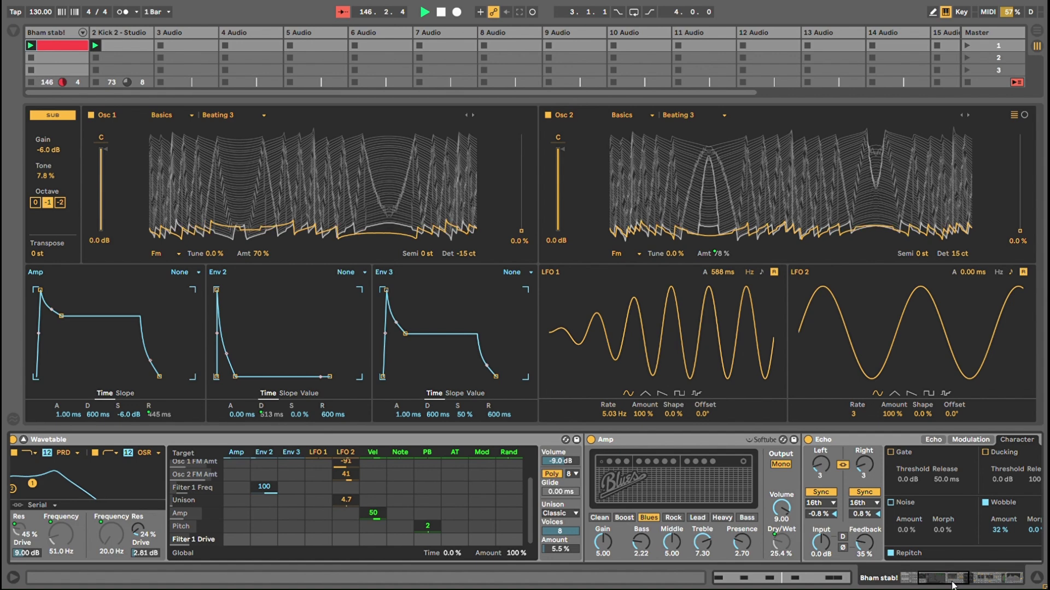
pyautogui.hscroll(-5, 672, 541)
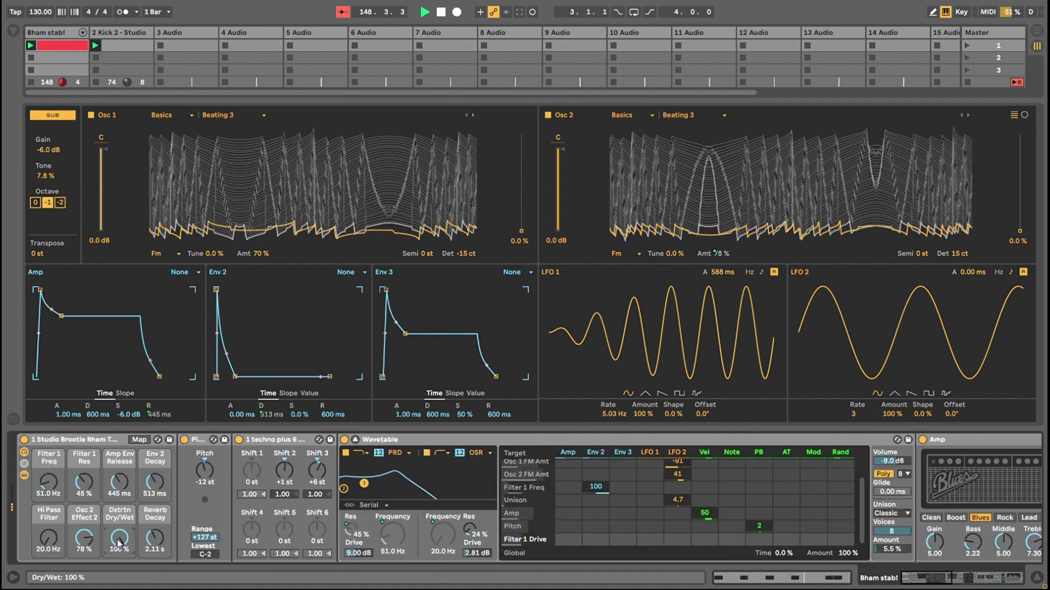
pyautogui.moveTo(119, 544); pyautogui.dragTo(117, 521)
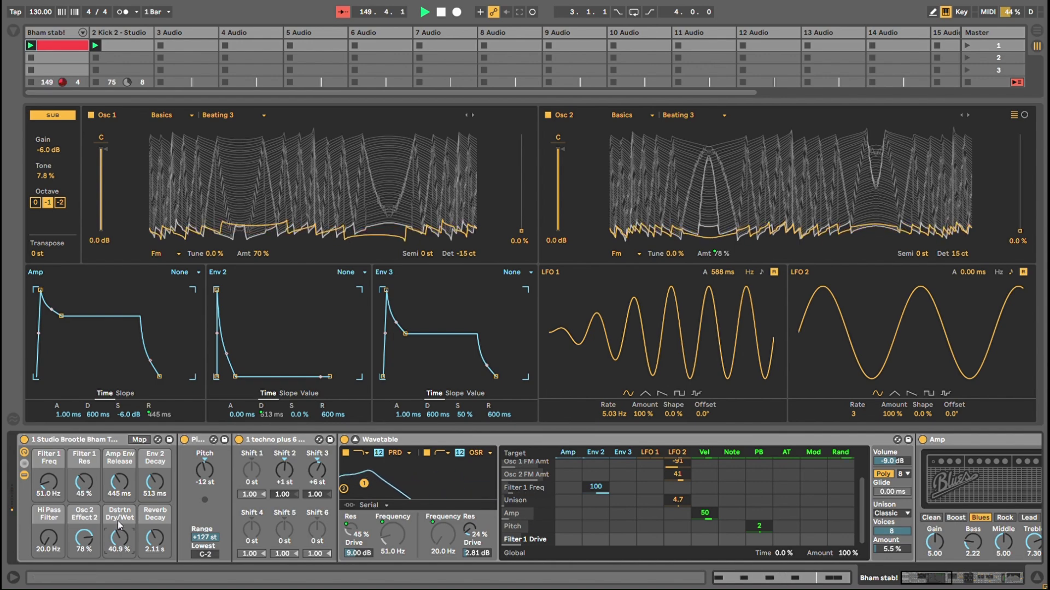
pyautogui.hotkey('ctrl', 'z')
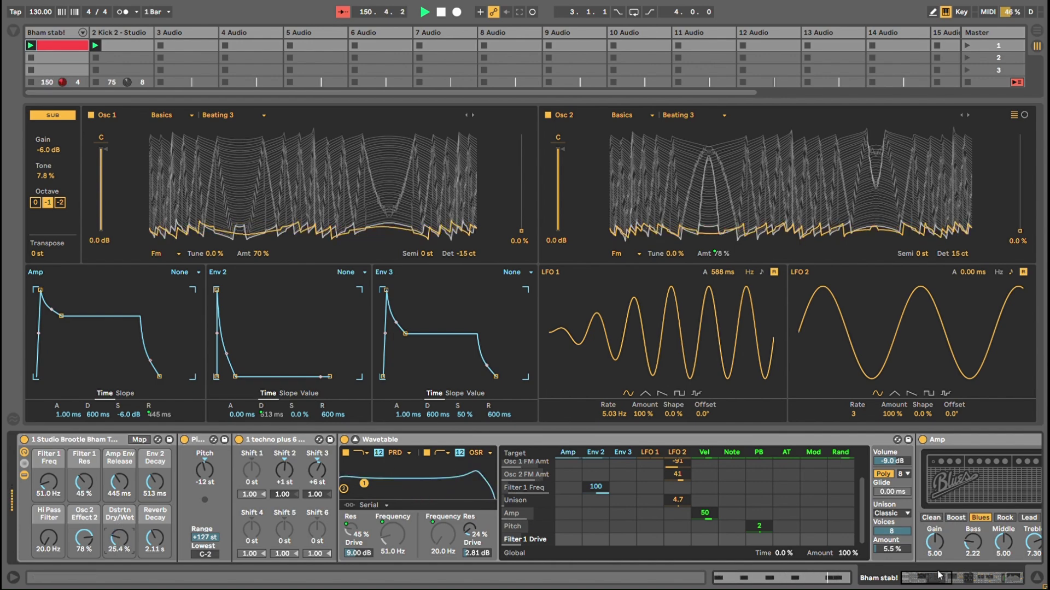
# Examine the Reverb, Drum Buss and EQ Eight settings at the end of the device chain.
pyautogui.moveTo(936, 580); pyautogui.dragTo(995, 584)
pyautogui.scroll(-3, 657, 494)
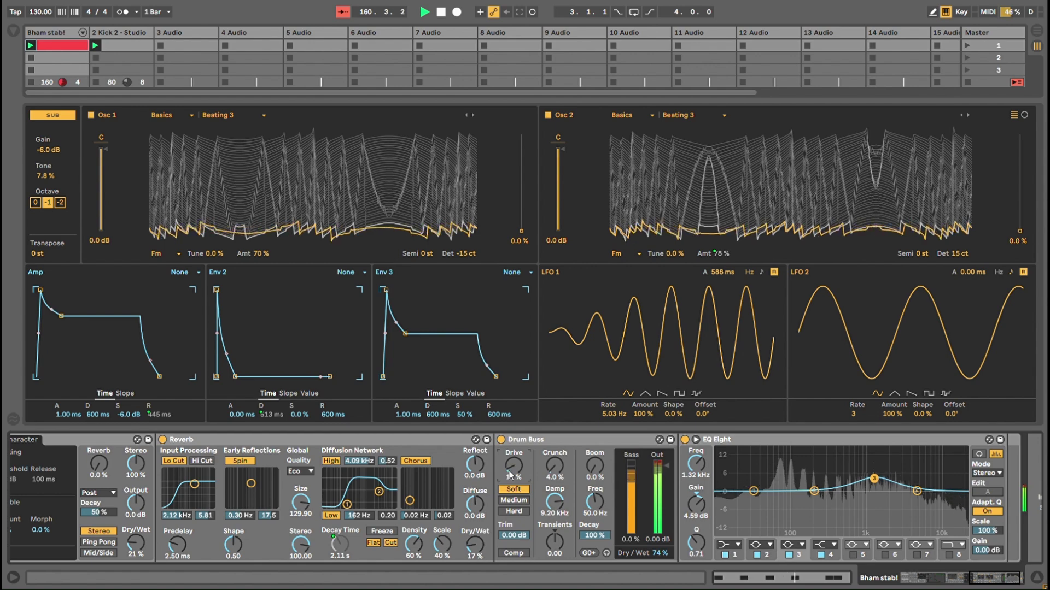
# Examine the Amp, Echo, Reverb, Drum Buss and EQ Eight devices along the stab's effects chain.
pyautogui.click(958, 583)
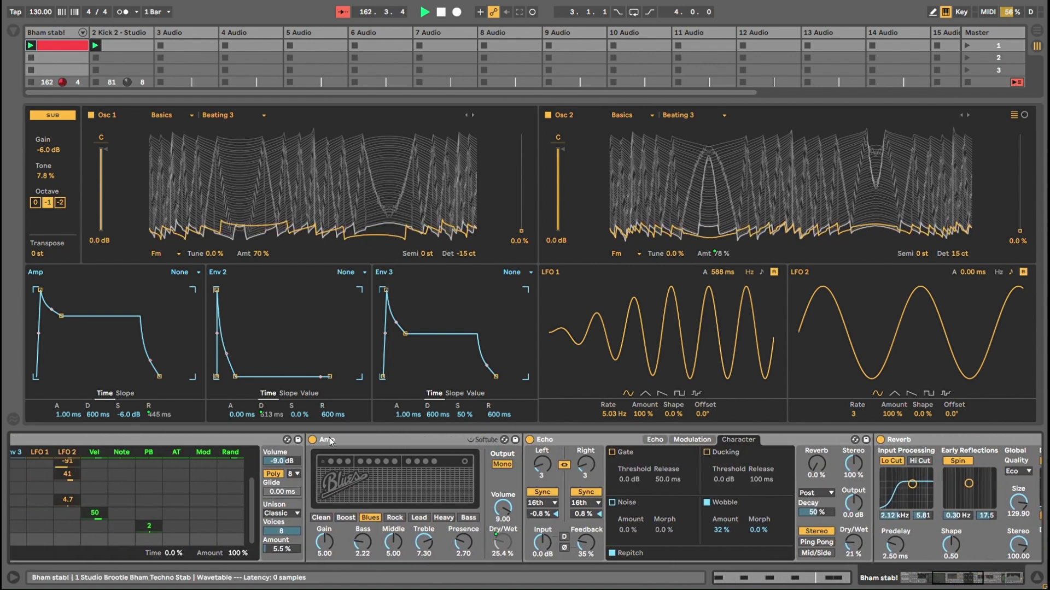
pyautogui.click(482, 448)
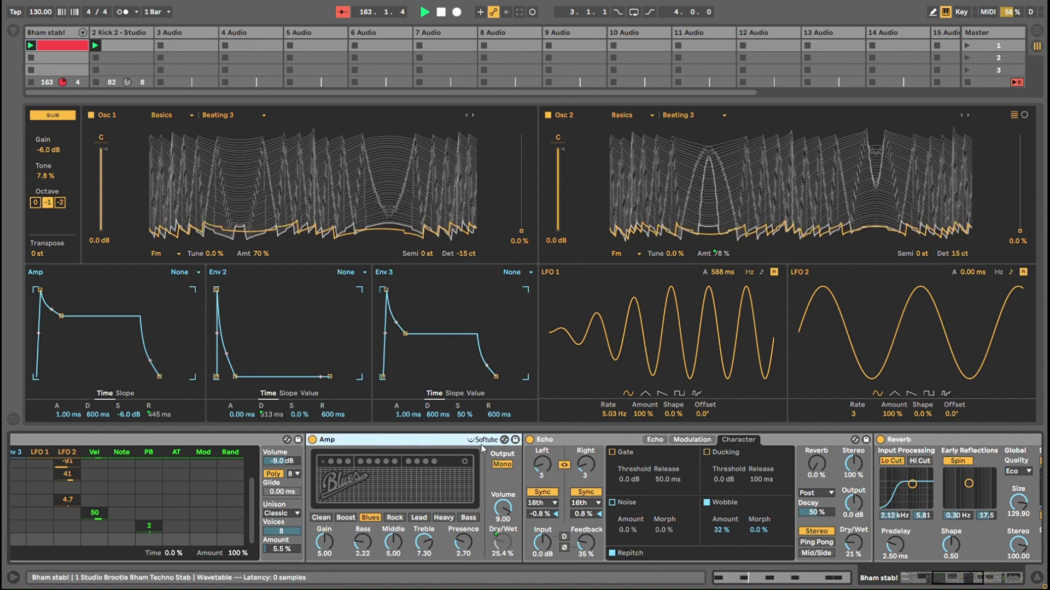
pyautogui.click(566, 442)
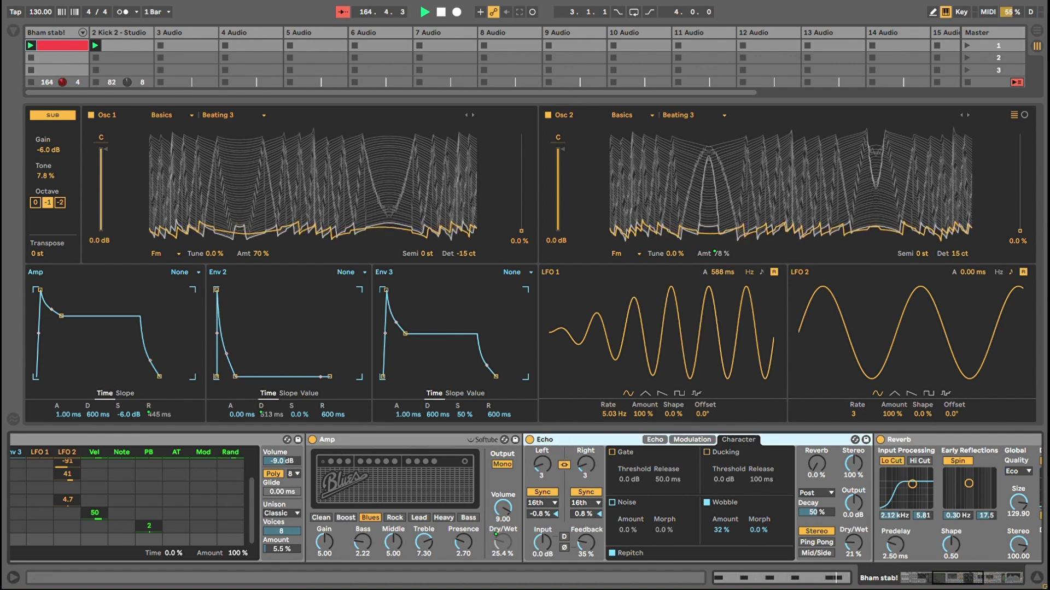
pyautogui.click(554, 518)
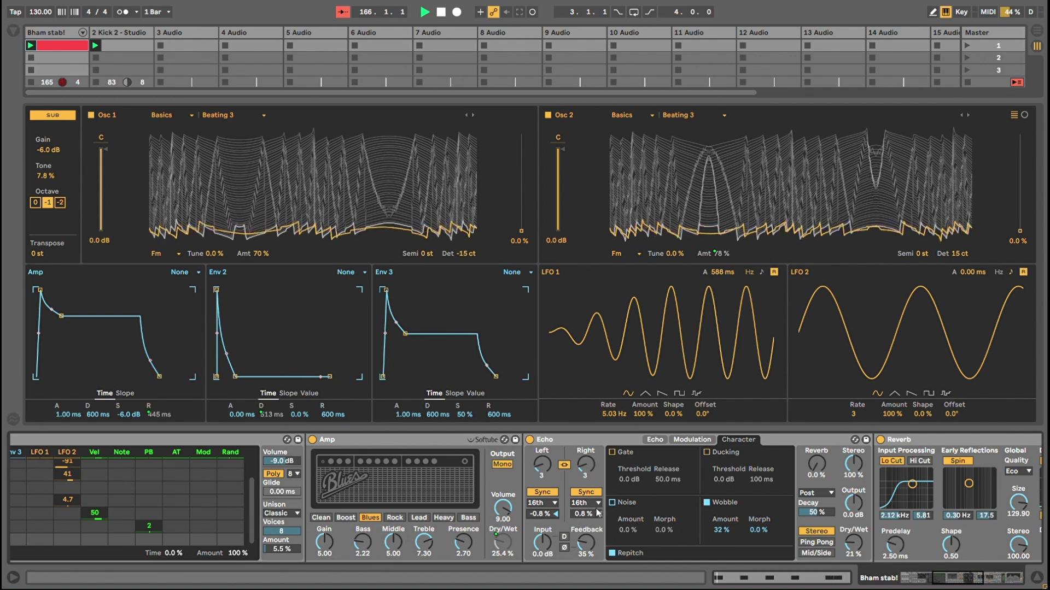
pyautogui.click(912, 586)
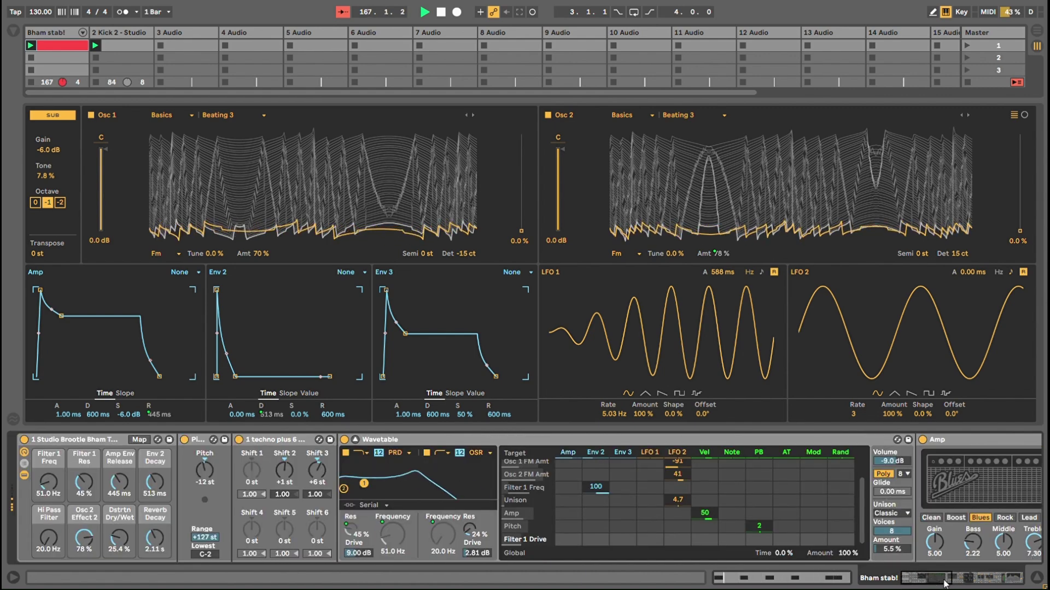
pyautogui.click(970, 586)
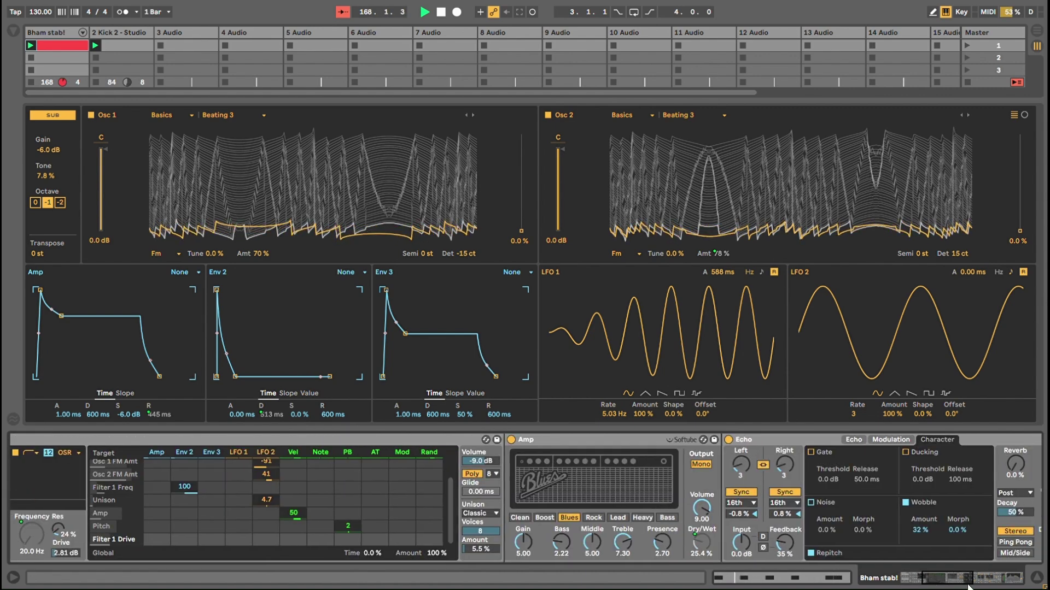
pyautogui.click(995, 579)
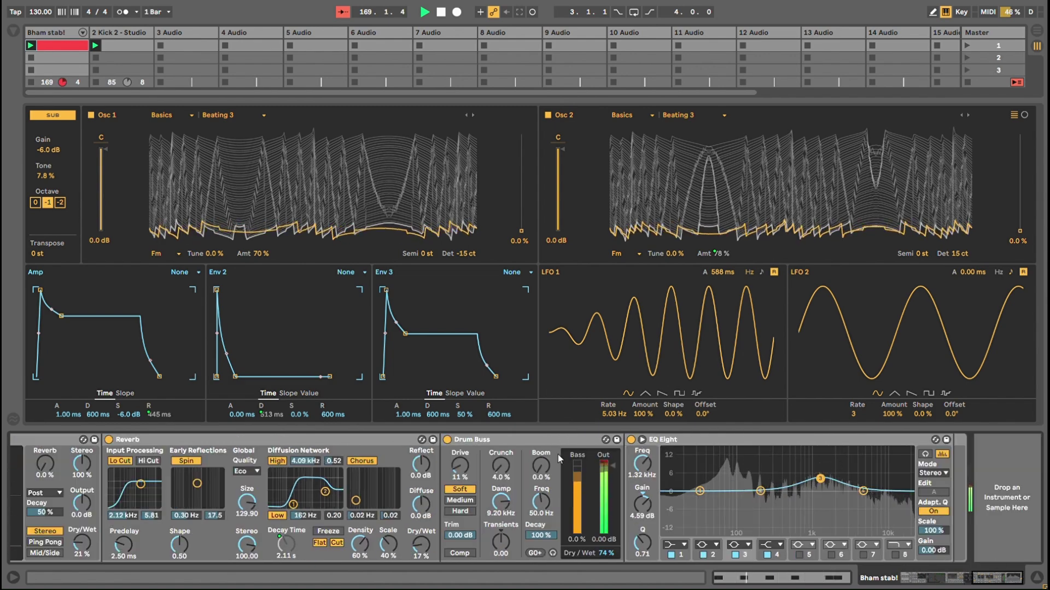
pyautogui.click(547, 442)
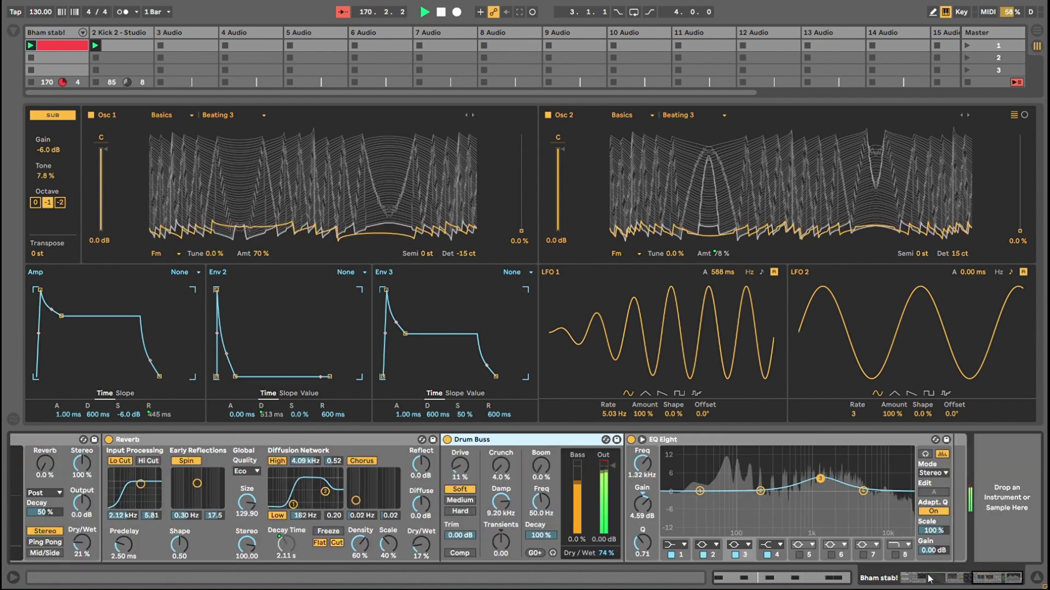
# Try the rack's Filter 1 Freq macro at 20.5 kHz and 159 Hz, and the Filter 1 Res macro at 81%.
pyautogui.moveTo(960, 588); pyautogui.dragTo(864, 585)
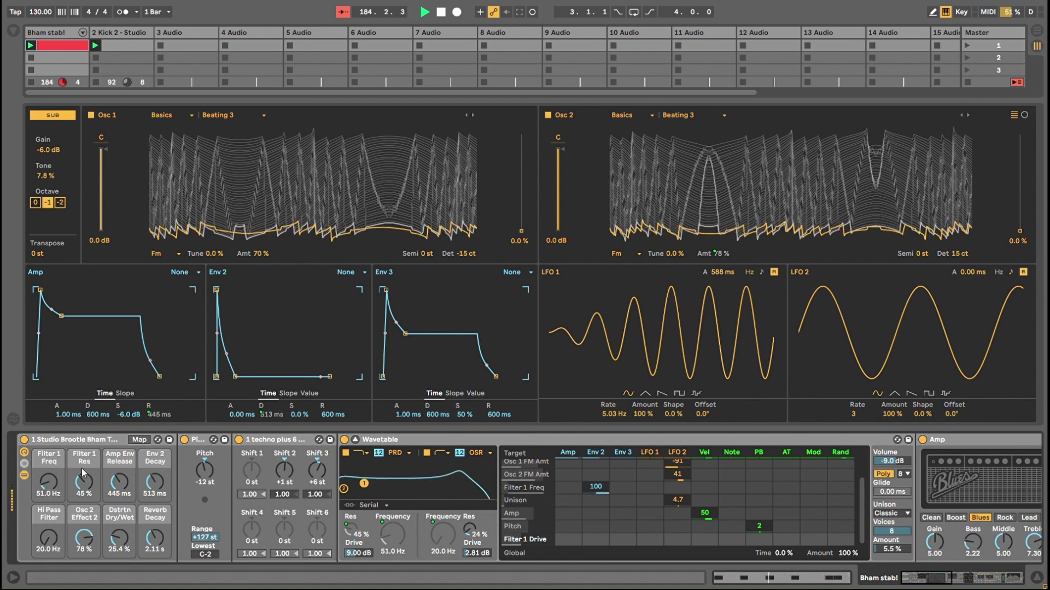
pyautogui.moveTo(49, 490); pyautogui.dragTo(49, 449)
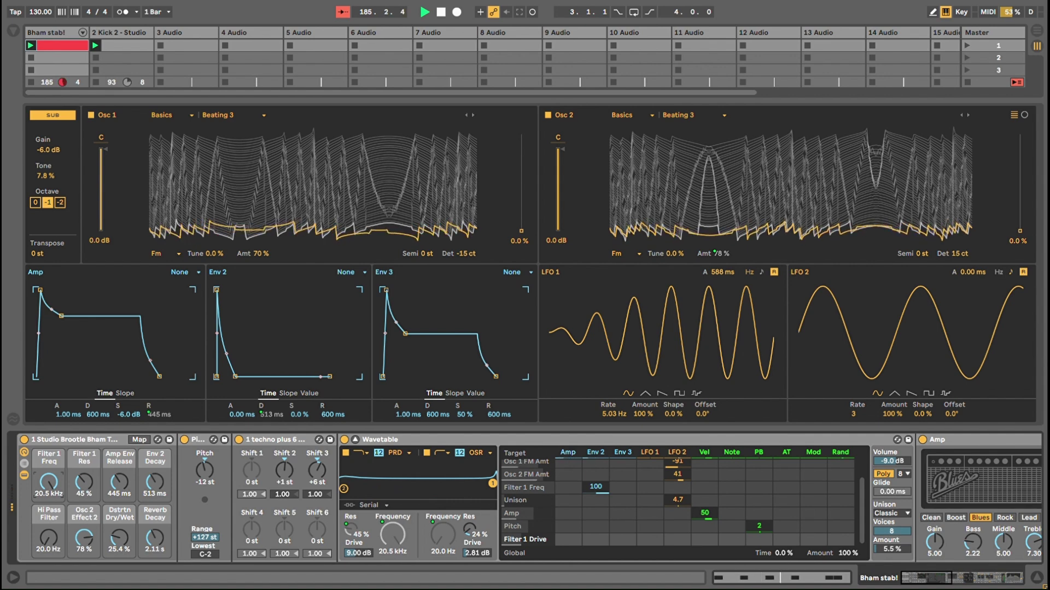
pyautogui.moveTo(49, 483); pyautogui.dragTo(49, 516)
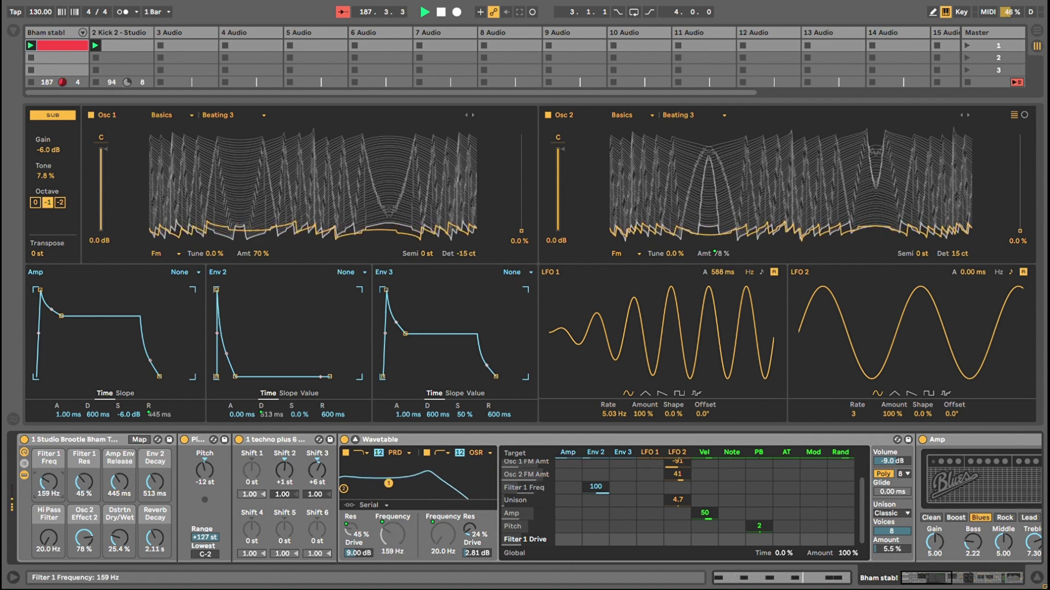
pyautogui.moveTo(84, 483); pyautogui.dragTo(49, 492)
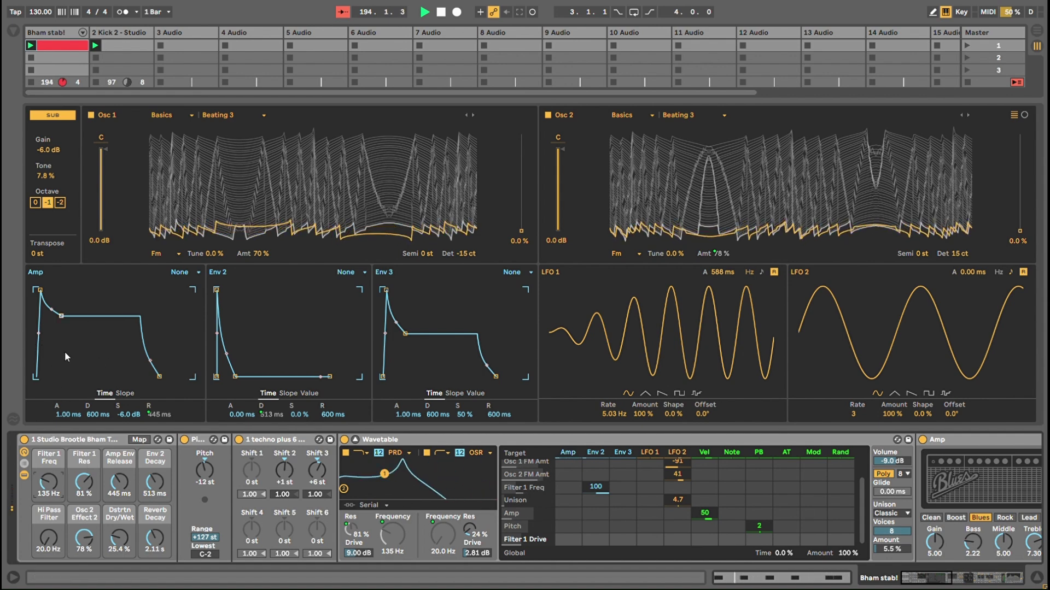
# Try the Amp Env Release macro at 5.51 s and a raised Env 2 Decay macro, undoing the macro changes.
pyautogui.moveTo(58, 467); pyautogui.dragTo(119, 470)
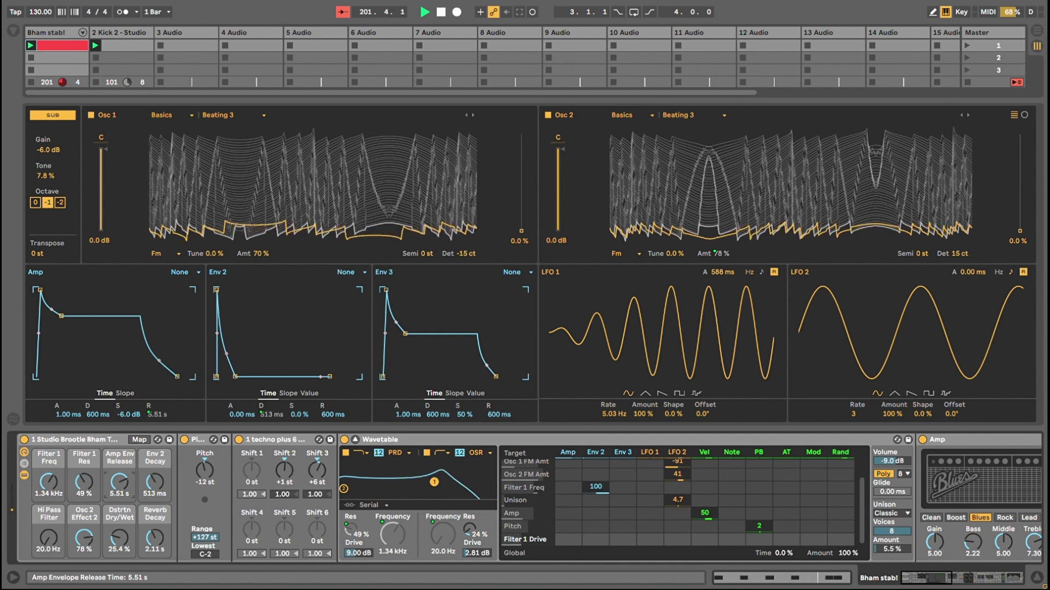
pyautogui.hotkey('ctrl', 'z')
pyautogui.hotkey('ctrl', 'z')
pyautogui.hotkey('ctrl', 'z')
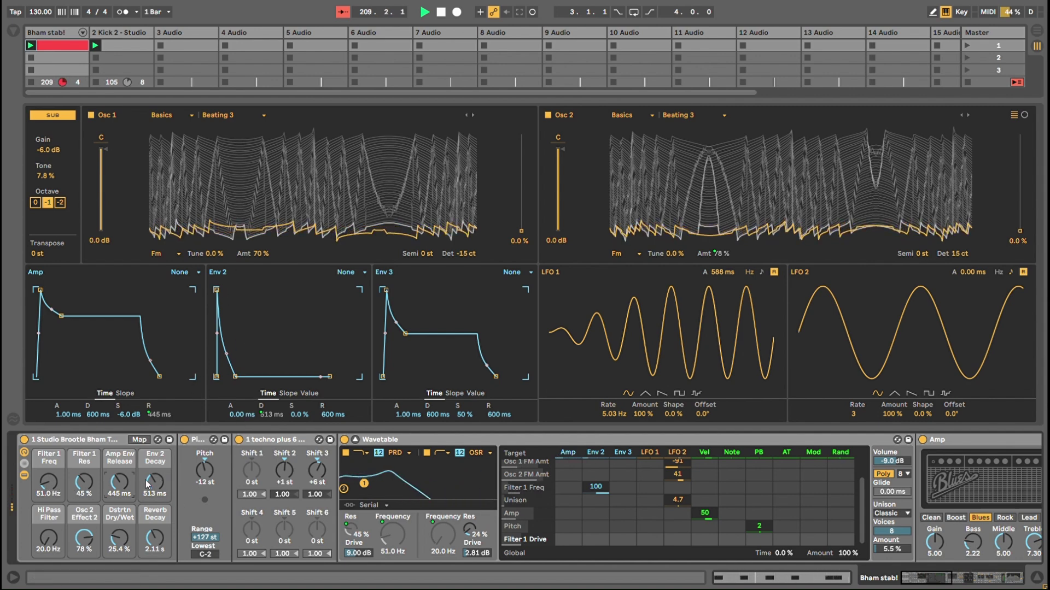
pyautogui.moveTo(153, 487); pyautogui.dragTo(153, 451)
pyautogui.hotkey('ctrl', 'z')
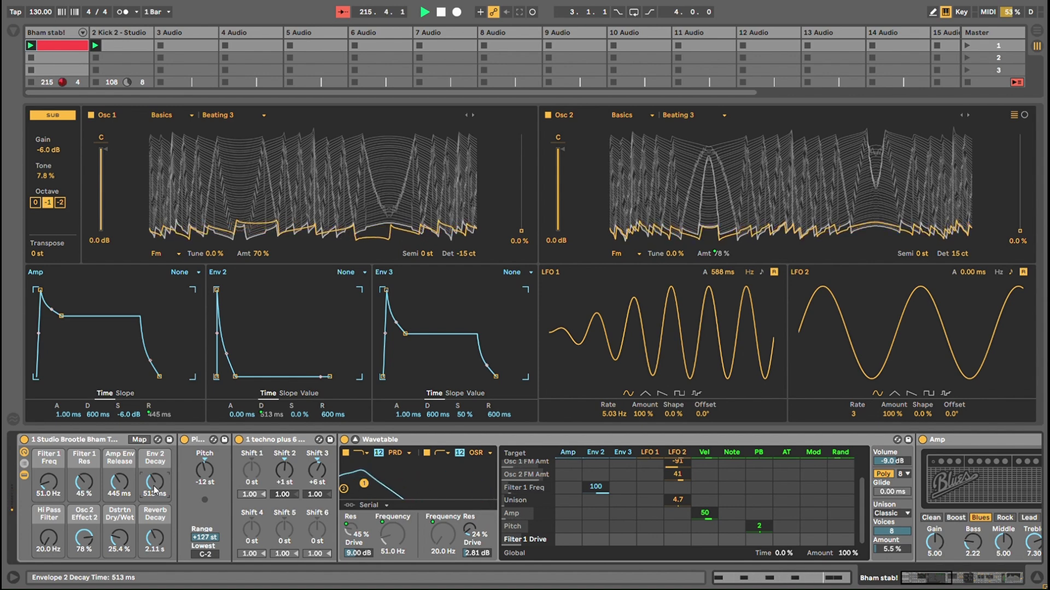
# Try the Hi Pass Filter macro at 474 Hz, and bring it back to 20.0 Hz.
pyautogui.click(451, 549)
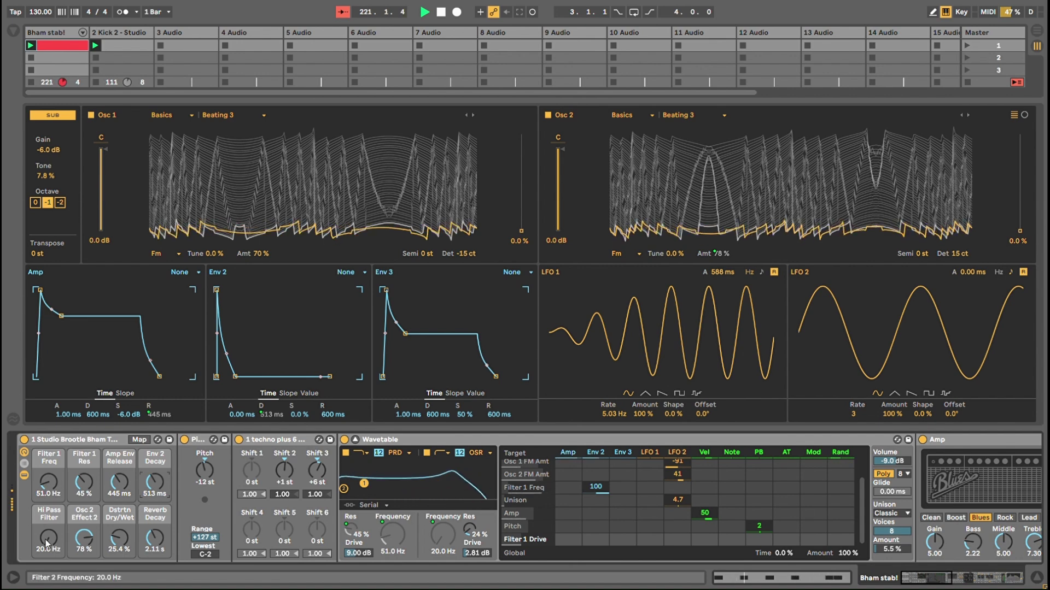
pyautogui.moveTo(45, 540); pyautogui.dragTo(48, 527)
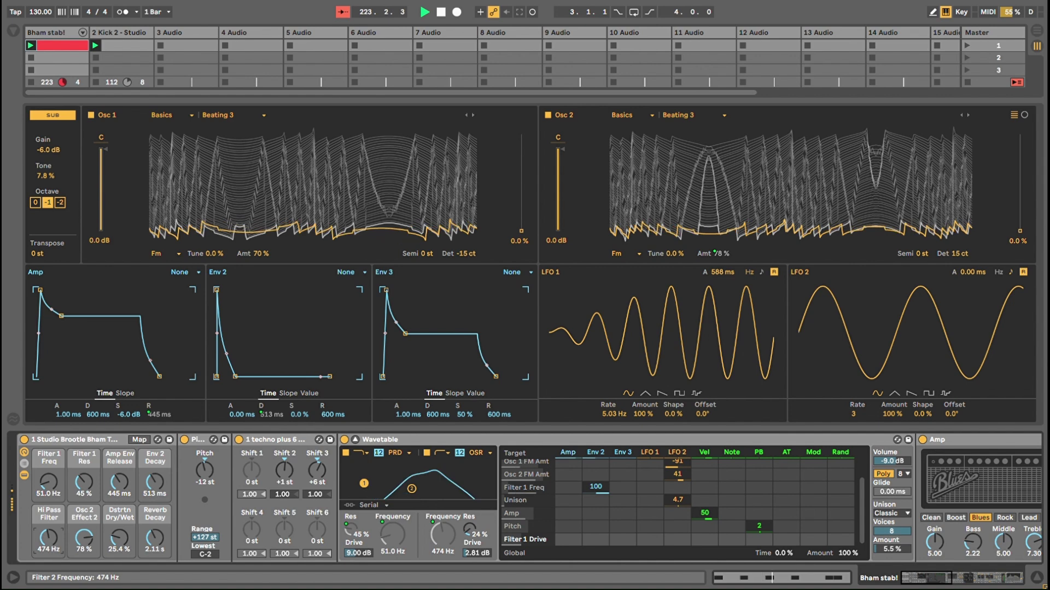
pyautogui.moveTo(268, 415); pyautogui.dragTo(268, 358)
pyautogui.moveTo(119, 482); pyautogui.dragTo(119, 454)
pyautogui.moveTo(48, 483); pyautogui.dragTo(48, 451)
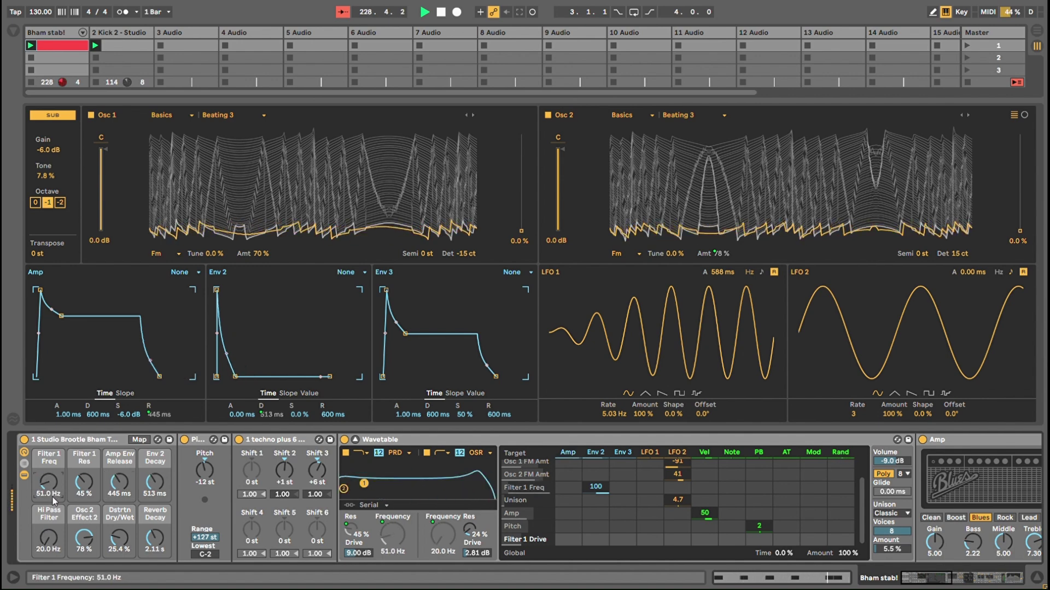
# Try the Osc 2 Effect 2 macro and the distortion dry/wet macro at 80.3%.
pyautogui.click(84, 537)
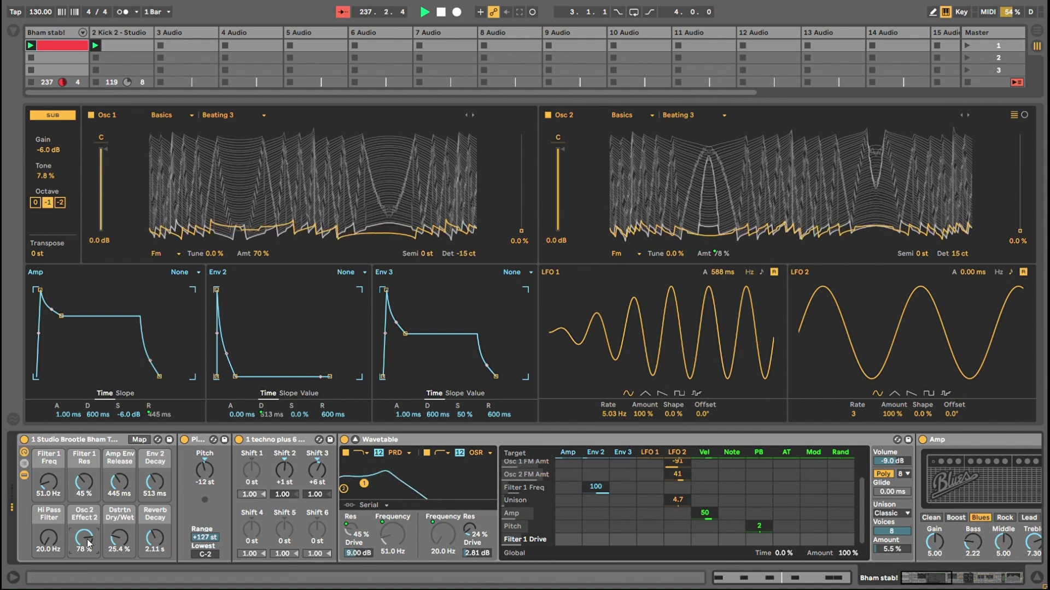
pyautogui.moveTo(82, 541)
pyautogui.mouseDown()
pyautogui.moveTo(82, 579)
pyautogui.moveTo(82, 541)
pyautogui.mouseUp()
pyautogui.moveTo(129, 517); pyautogui.dragTo(128, 460)
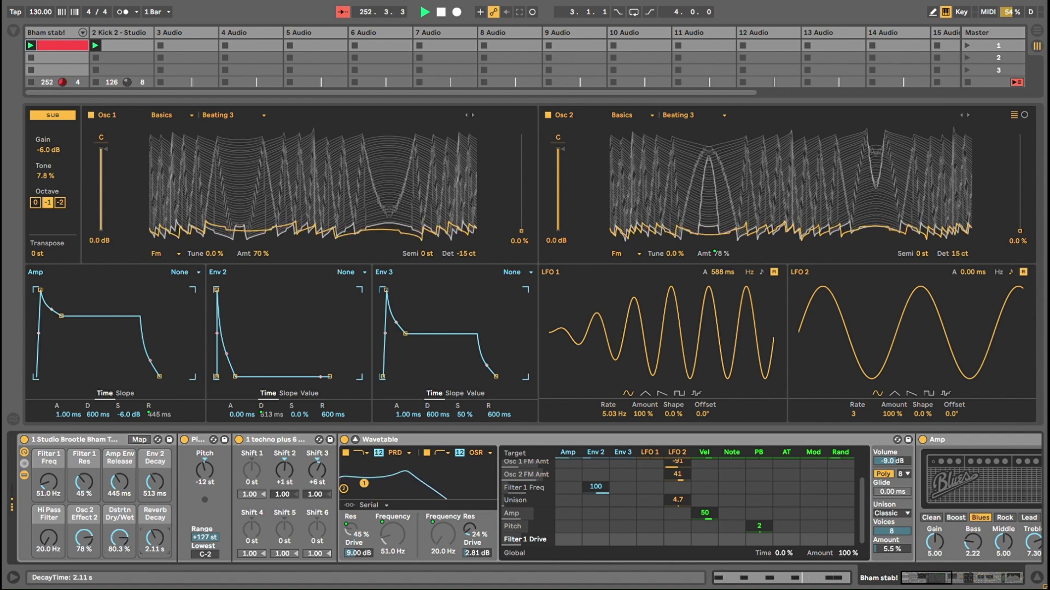
# Try the Reverb Decay macro at 60.0 s together with Filter 1 Freq at 449 Hz and a changed Amp Env Release.
pyautogui.moveTo(157, 538); pyautogui.dragTo(157, 492)
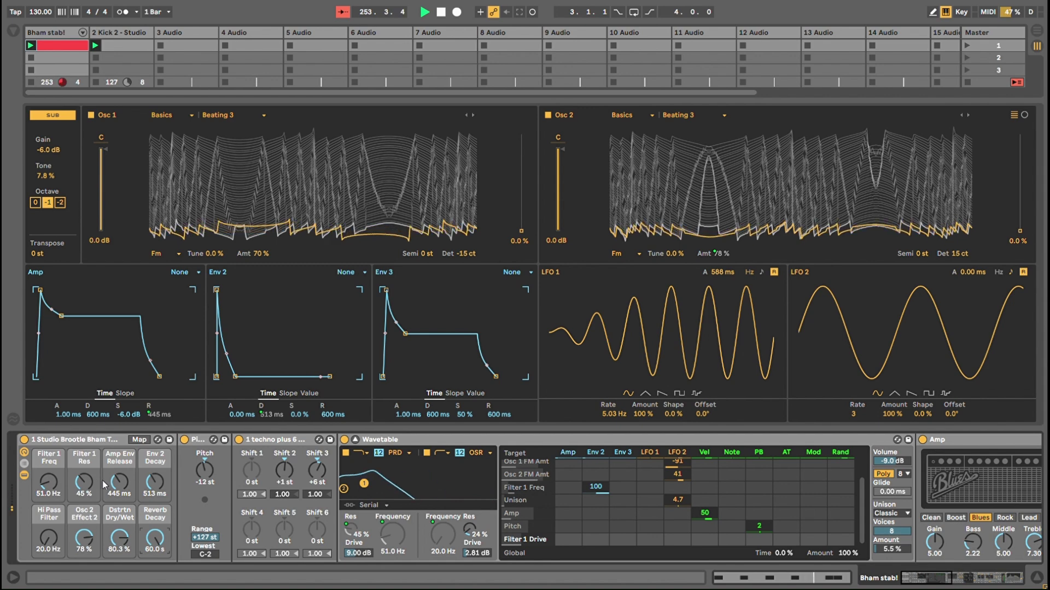
pyautogui.moveTo(48, 482); pyautogui.dragTo(48, 459)
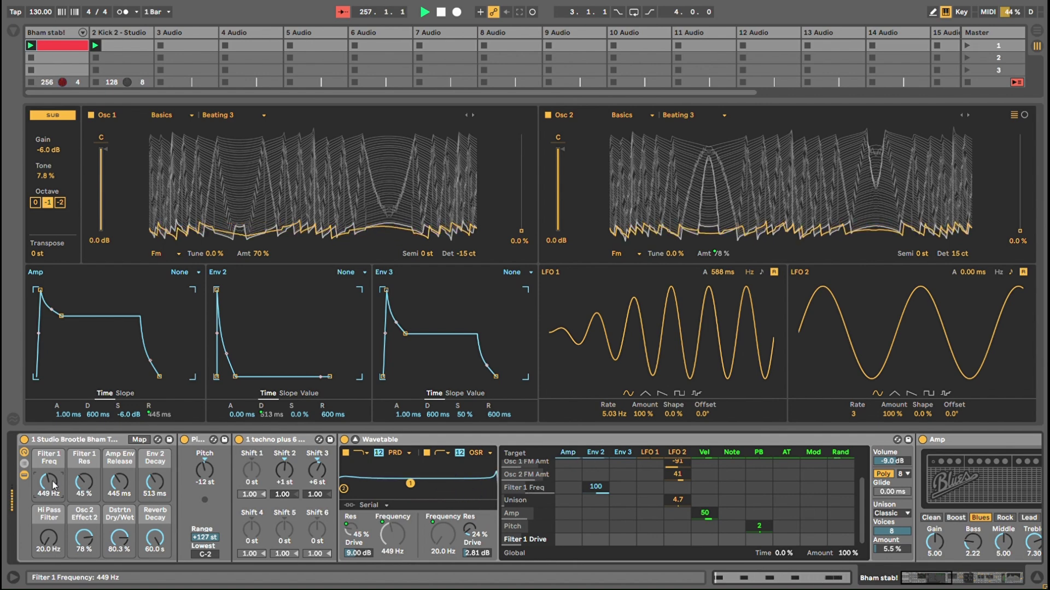
pyautogui.moveTo(119, 481); pyautogui.dragTo(119, 465)
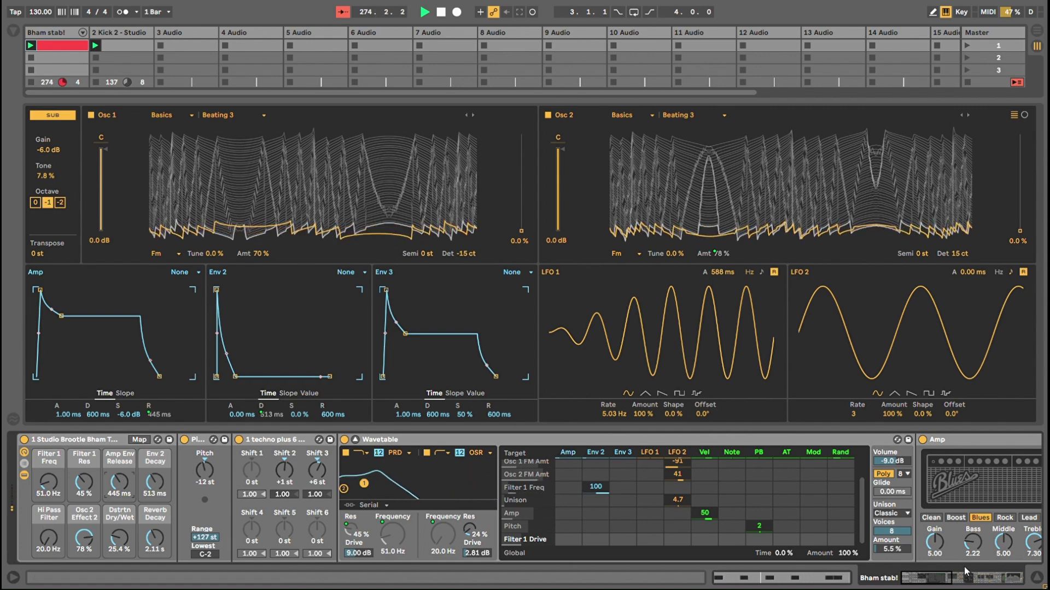
pyautogui.hscroll(10, 967, 561)
pyautogui.hscroll(-10, 966, 561)
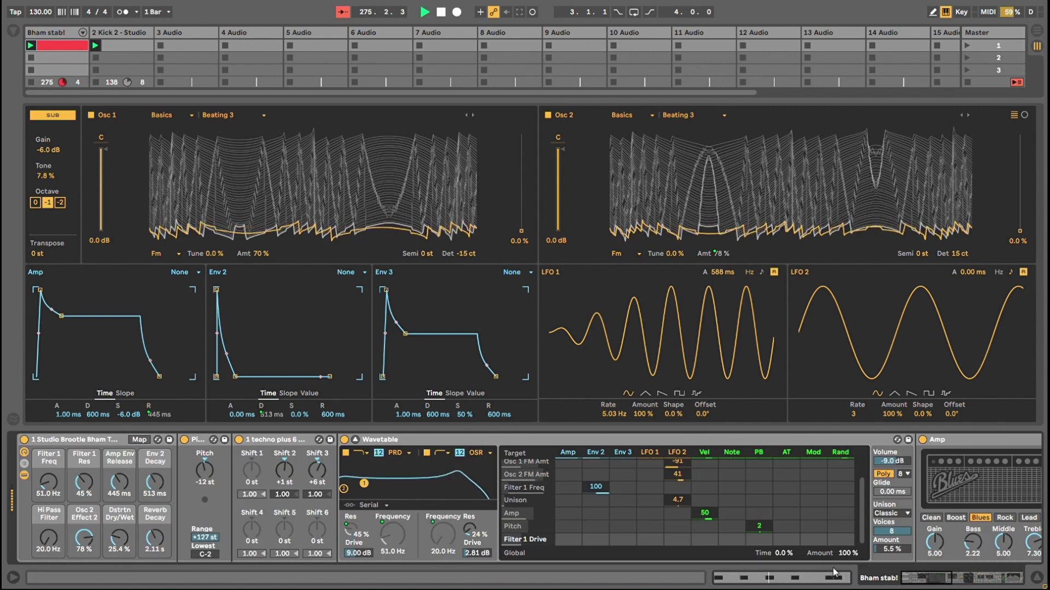